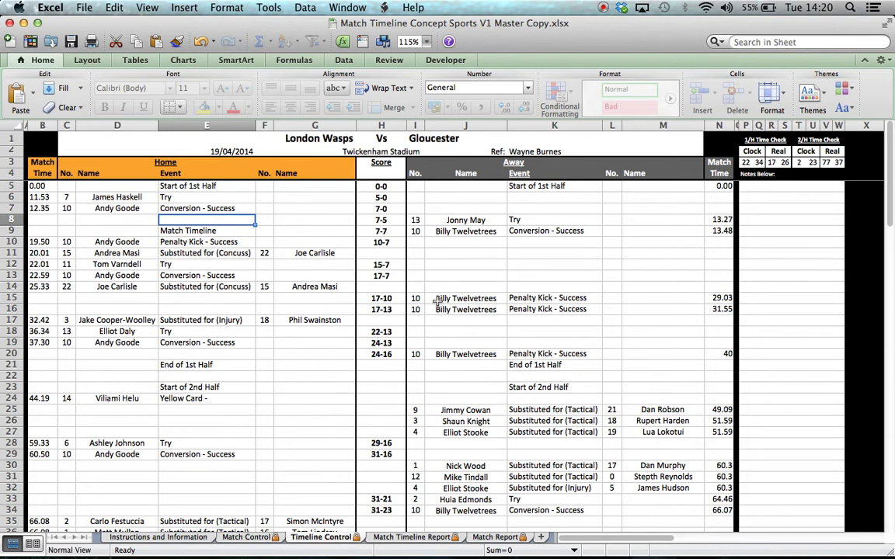
# Step: Review the Match Control tables and the written guidance on the Instructions and Information sheet
pyautogui.click(252, 538)
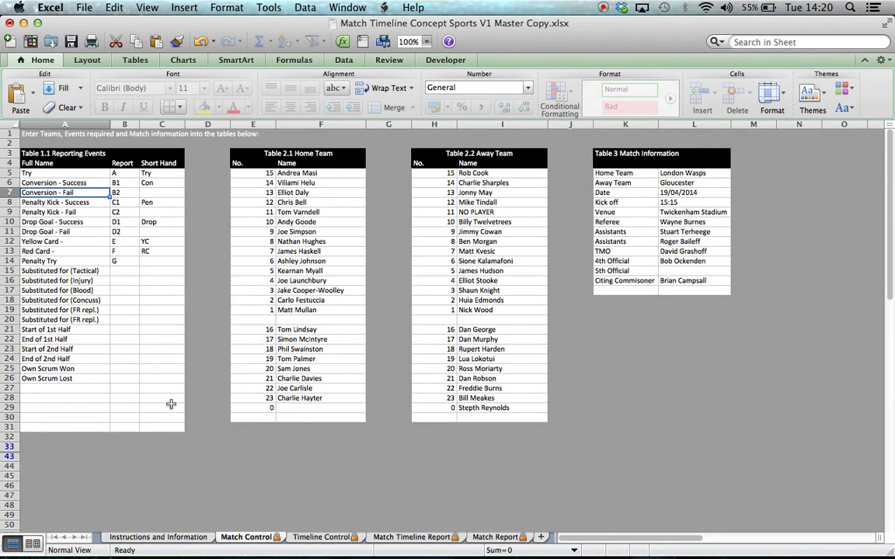
pyautogui.click(159, 538)
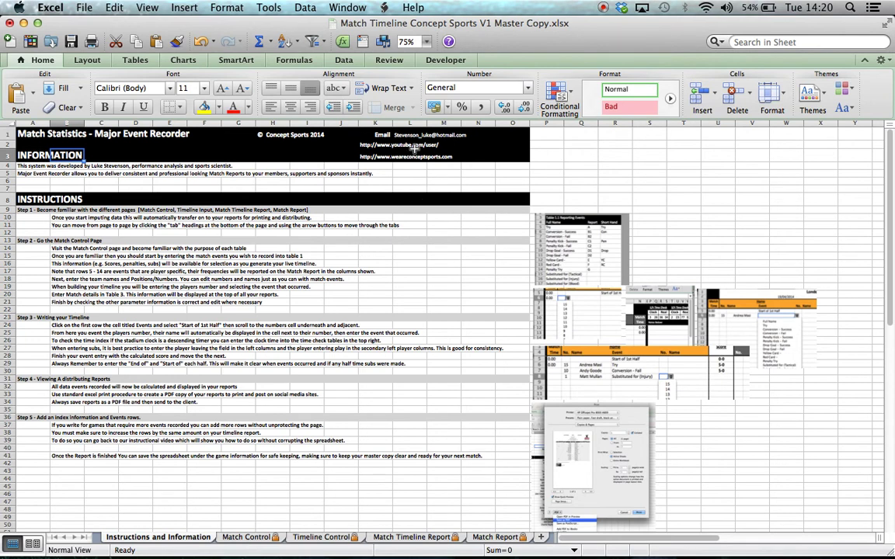
# Step: On the Match Control sheet, add the event "Lineouts won" in A27 of the Reporting Events table
pyautogui.click(240, 536)
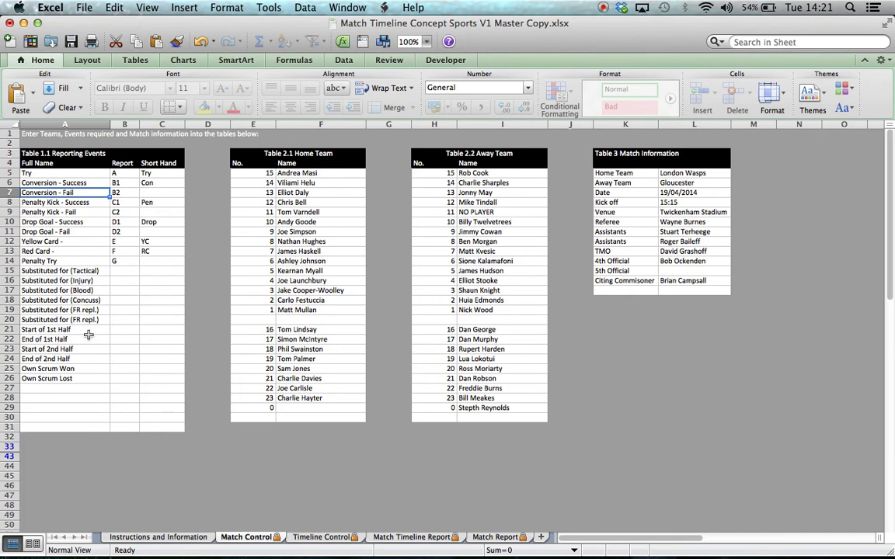
pyautogui.click(82, 388)
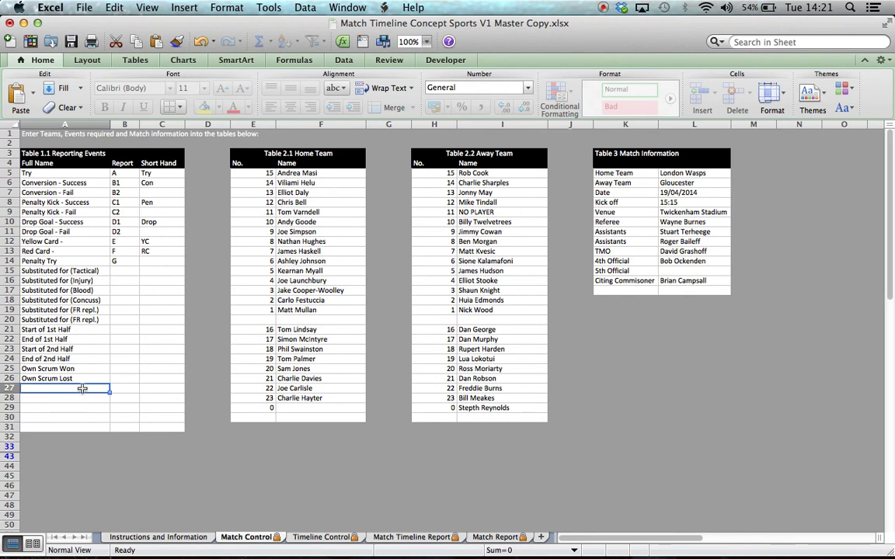
pyautogui.write('Linepou')
pyautogui.press('BackSpace')
pyautogui.press('BackSpace')
pyautogui.press('BackSpace')
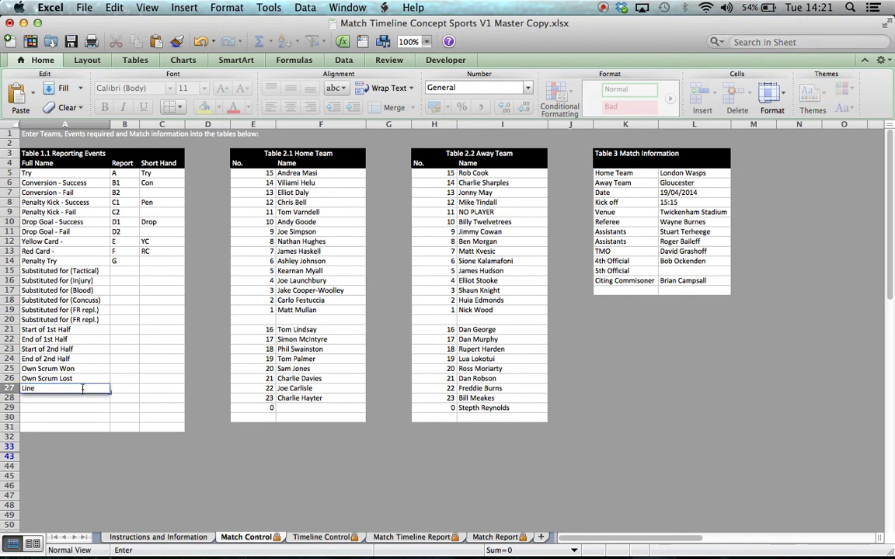
pyautogui.write('outs won')
pyautogui.press('Return')
# Step: Add the event "Lineouts Lost" in A28 of the Reporting Events table
pyautogui.write('line')
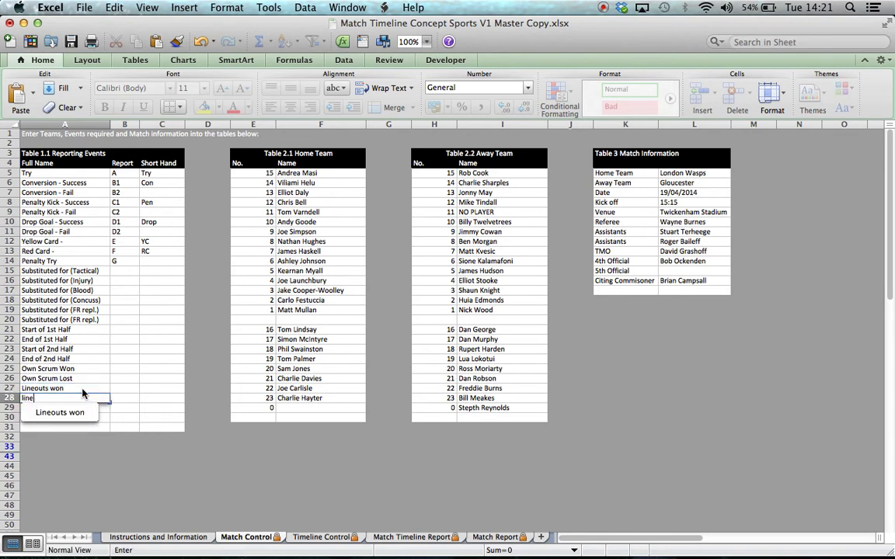
pyautogui.click(75, 414)
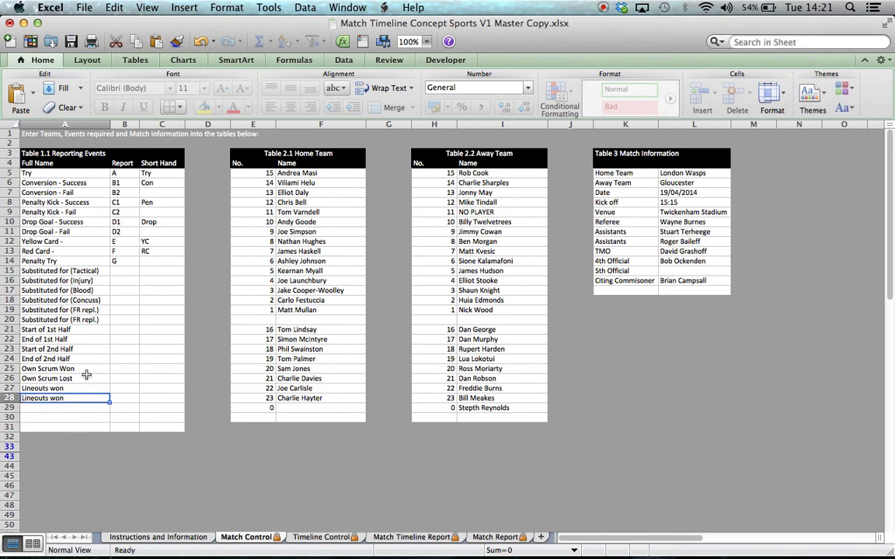
pyautogui.write('Lineout')
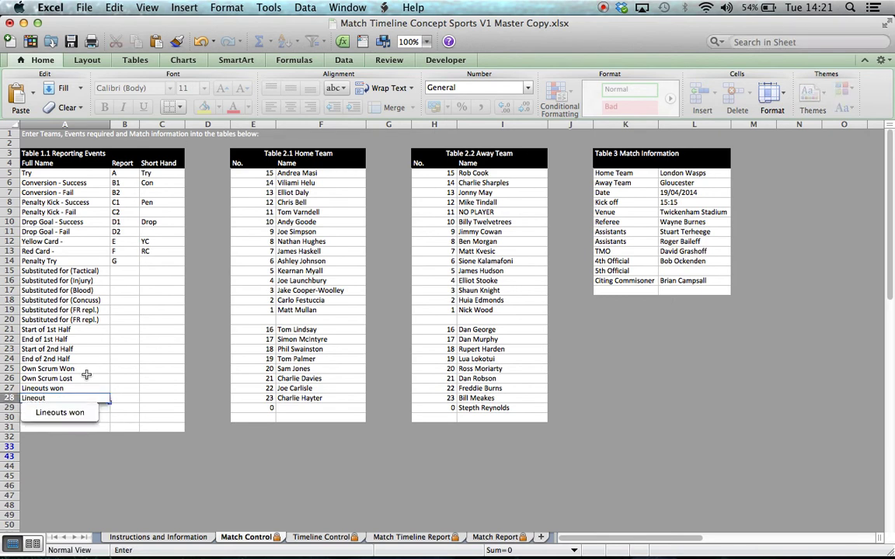
pyautogui.write('s Lost')
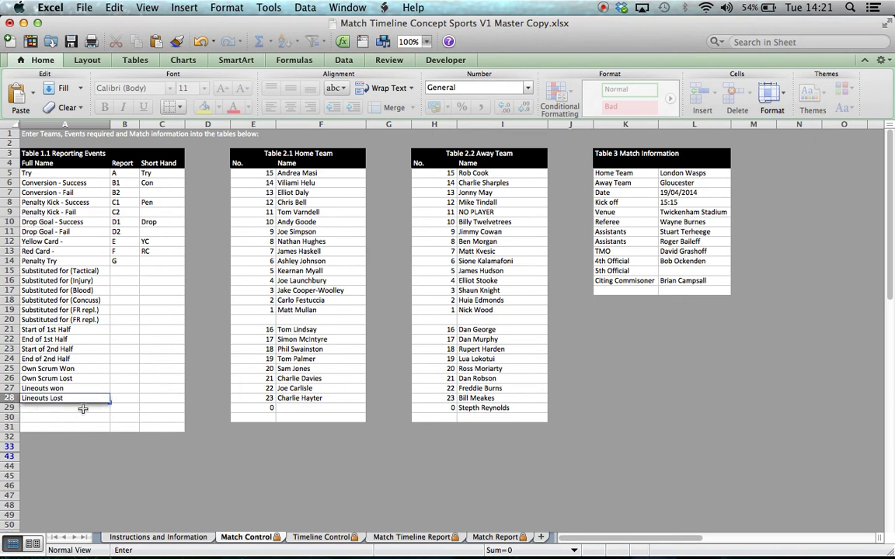
pyautogui.press('Return')
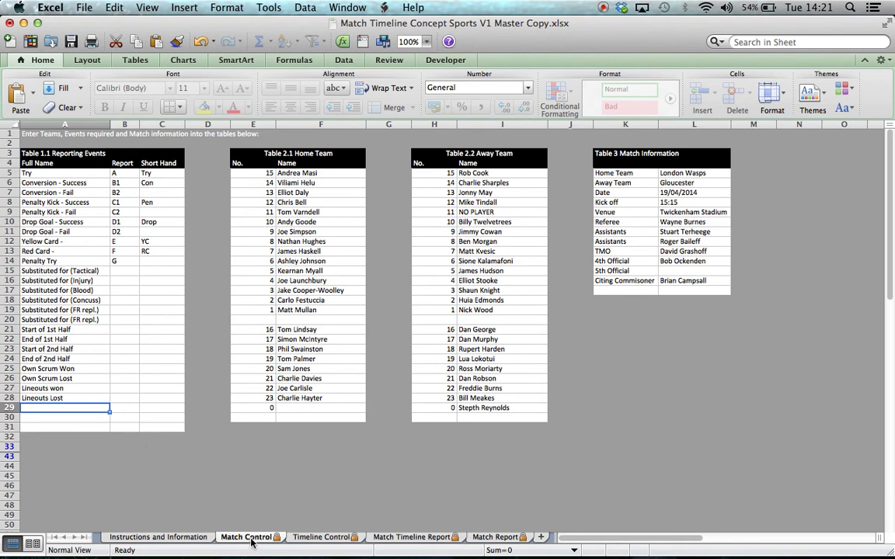
# Step: Unprotect the Match Control sheet and protect it again without a password, allowing only selection of locked and unlocked cells
pyautogui.rightClick(225, 540)
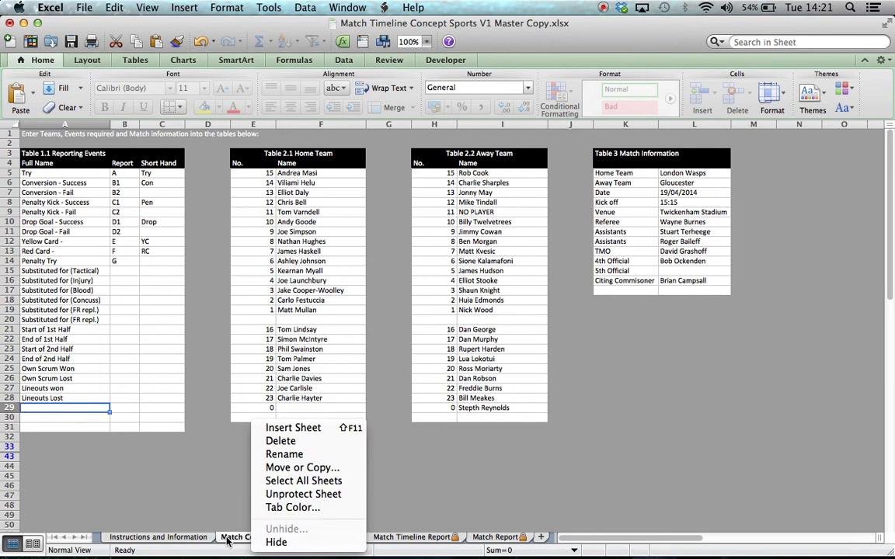
pyautogui.click(228, 542)
pyautogui.rightClick(264, 540)
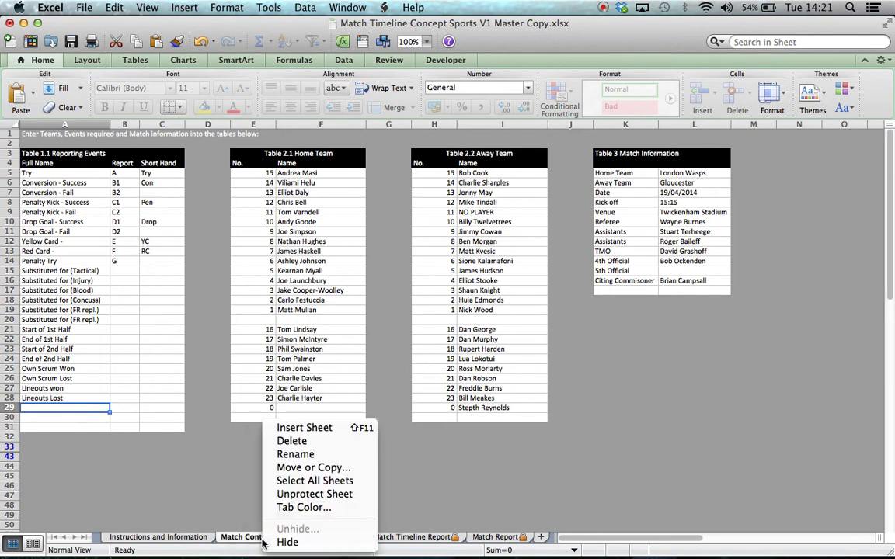
pyautogui.click(303, 497)
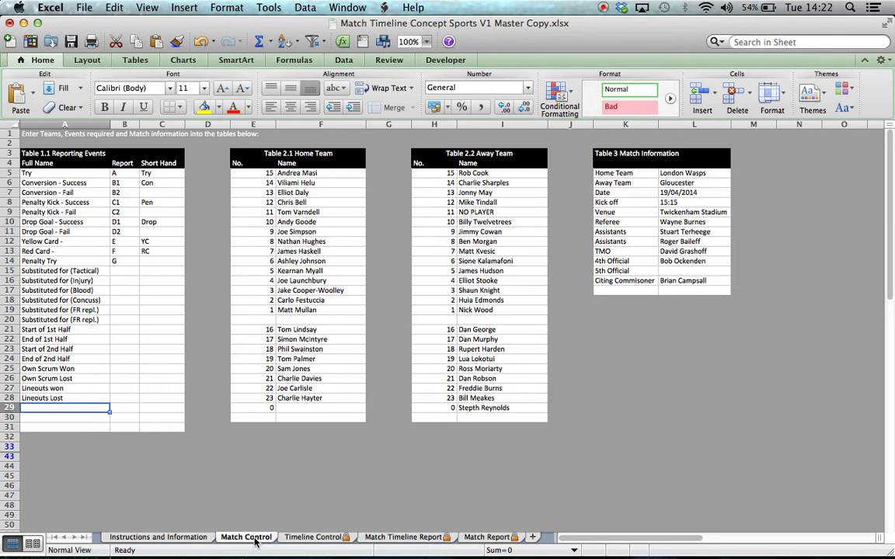
pyautogui.rightClick(255, 542)
pyautogui.click(374, 420)
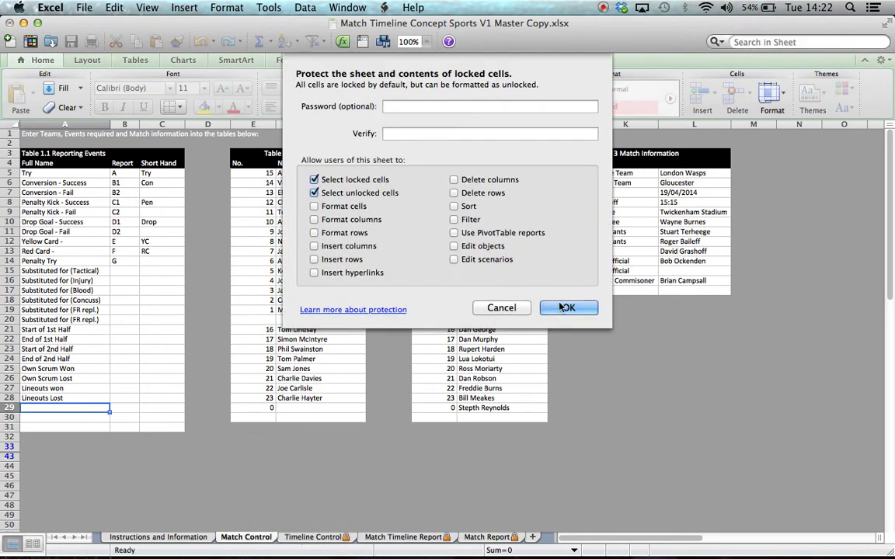
pyautogui.click(566, 307)
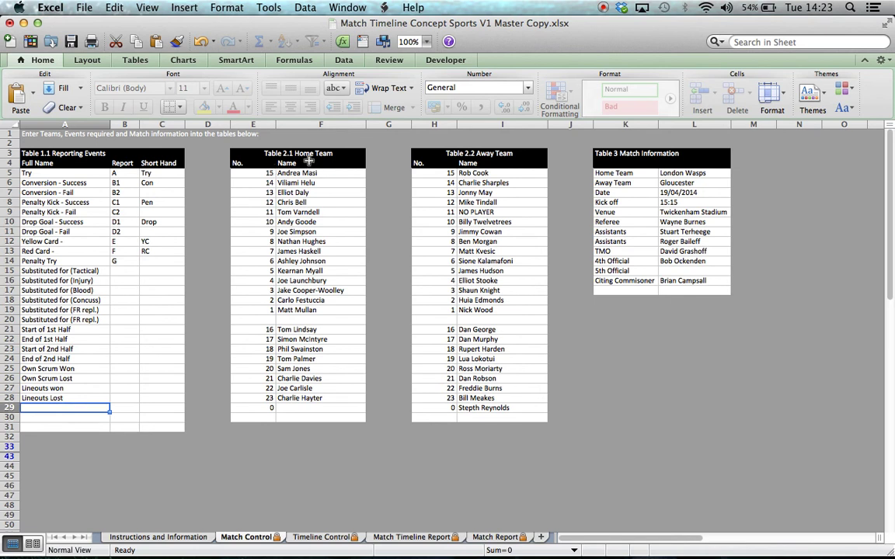
# Step: Examine the number and name entries in the home and away team tables, including the extra player rows numbered 0
pyautogui.click(278, 172)
pyautogui.click(256, 192)
pyautogui.click(309, 194)
pyautogui.click(241, 174)
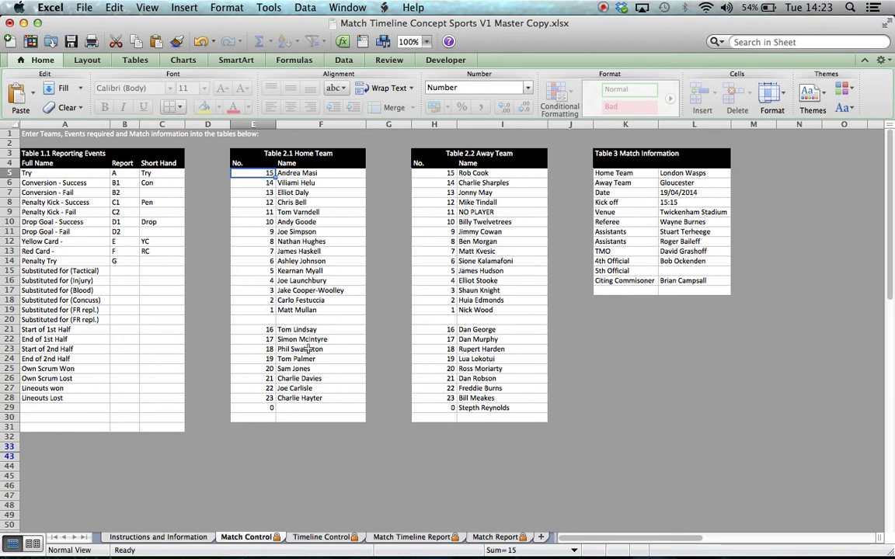
pyautogui.click(292, 407)
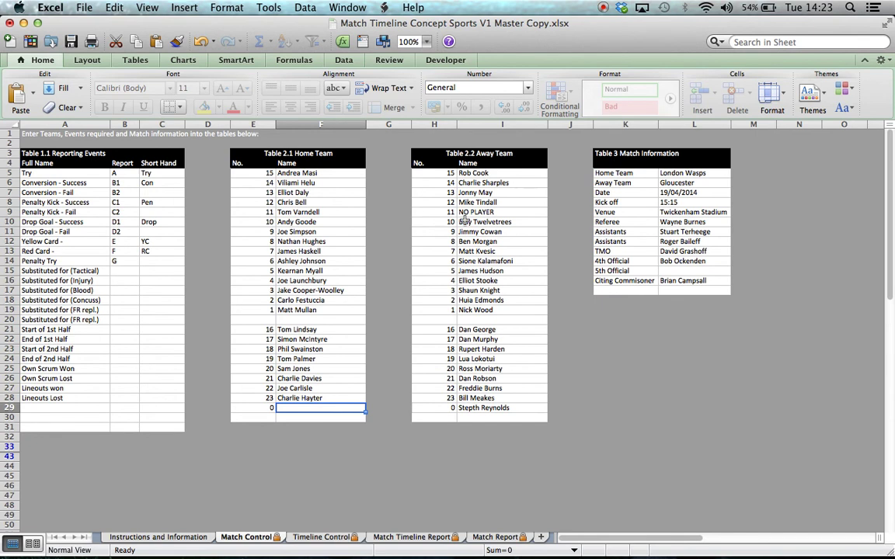
pyautogui.click(469, 270)
pyautogui.click(470, 232)
pyautogui.click(450, 202)
pyautogui.click(458, 212)
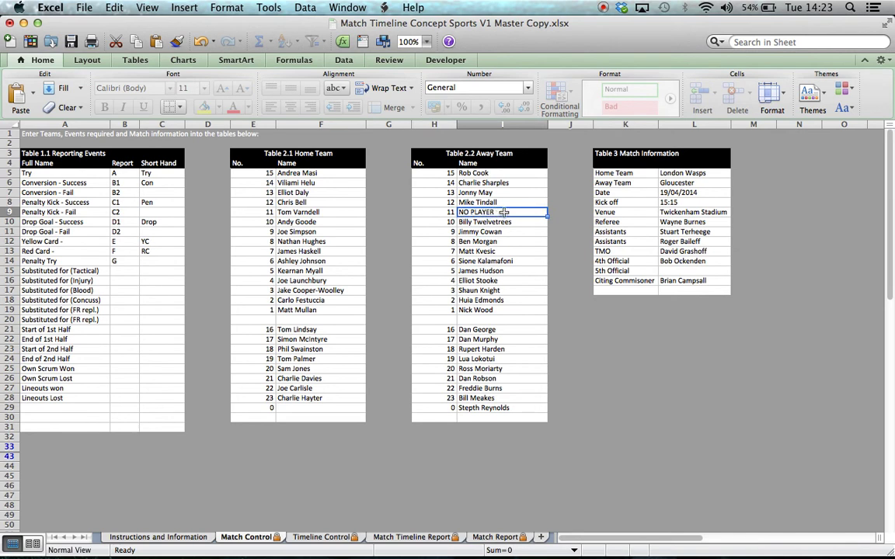
pyautogui.click(517, 407)
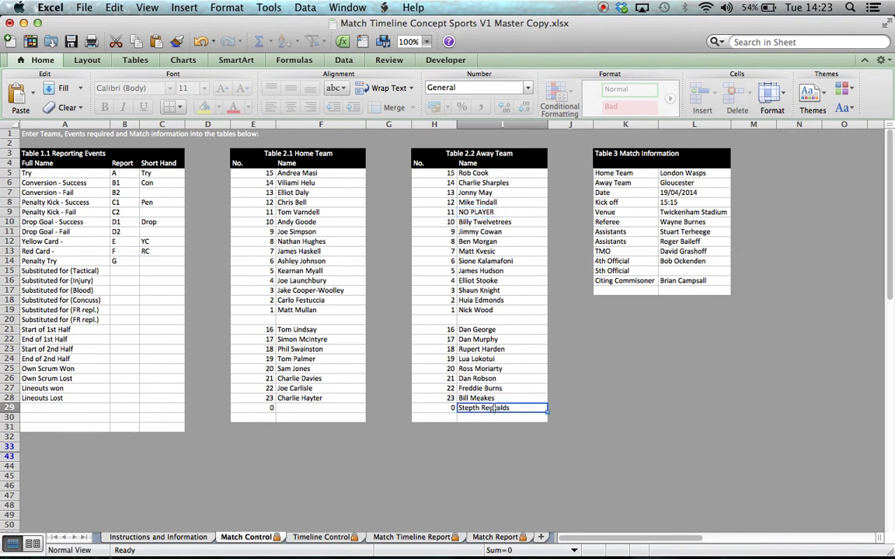
pyautogui.click(446, 408)
pyautogui.click(472, 409)
# Step: On the Timeline Control sheet, set the row 53 event to "Start of 1st Half" for both the home and away teams
pyautogui.click(320, 537)
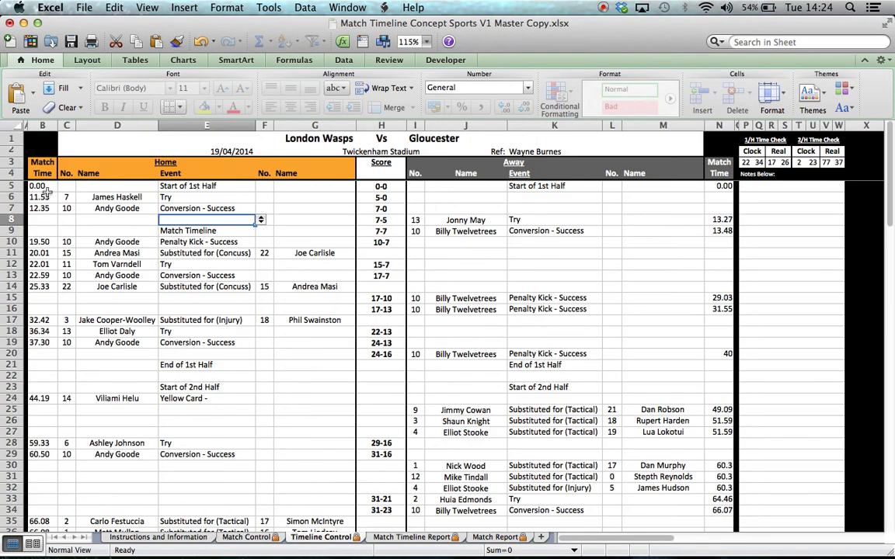
pyautogui.click(93, 230)
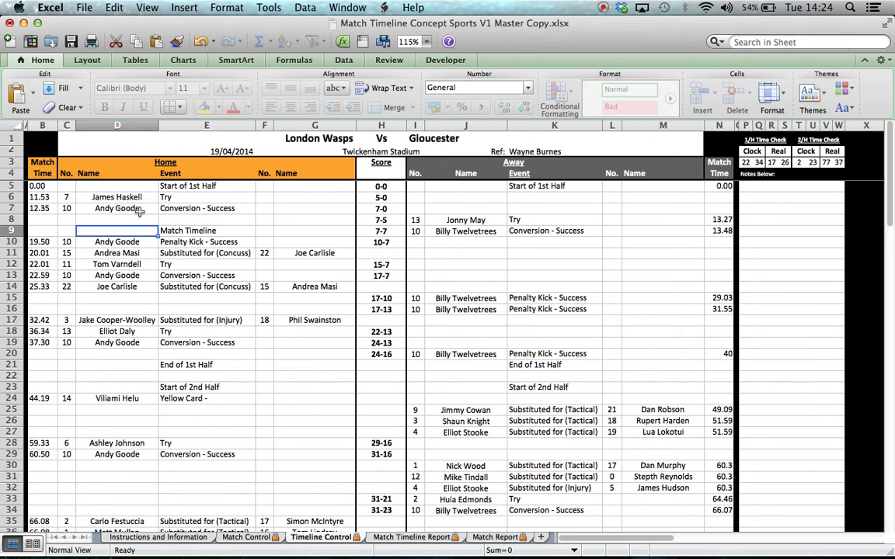
pyautogui.scroll(-10, 262, 385)
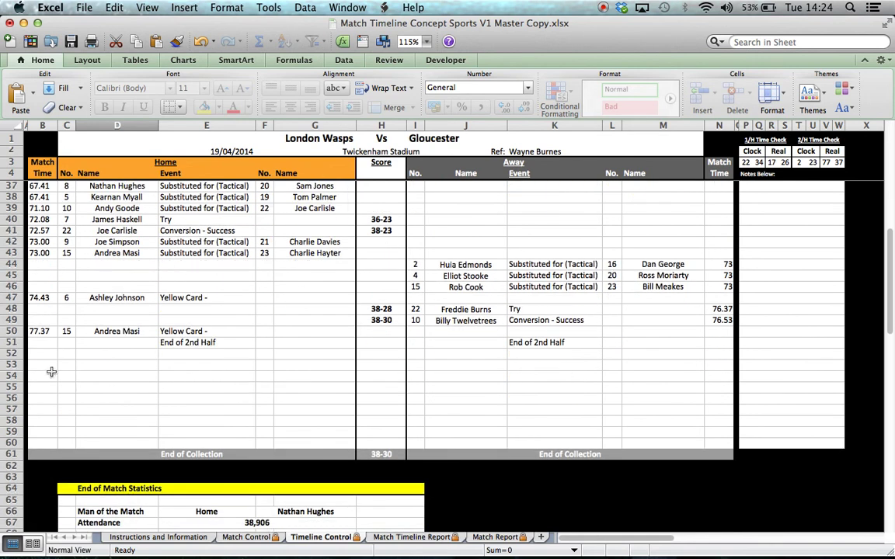
pyautogui.click(50, 368)
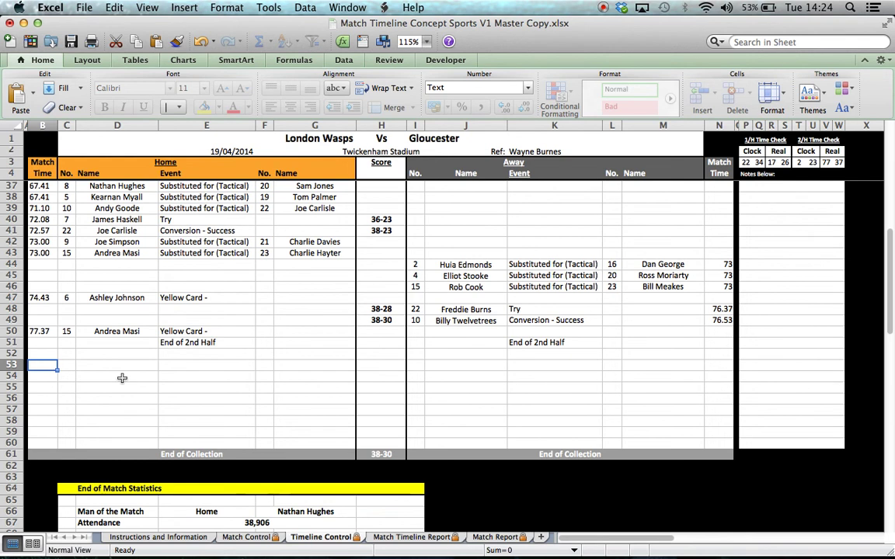
pyautogui.click(182, 365)
pyautogui.click(262, 366)
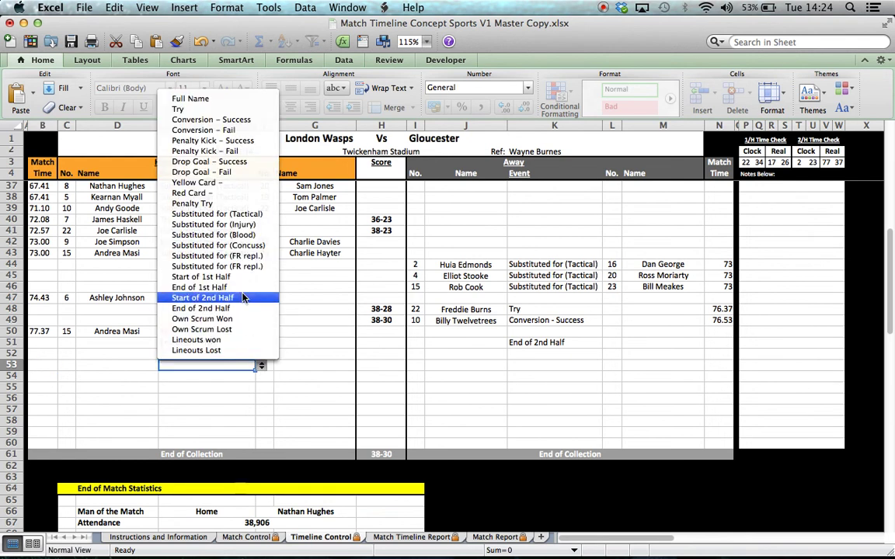
pyautogui.click(208, 277)
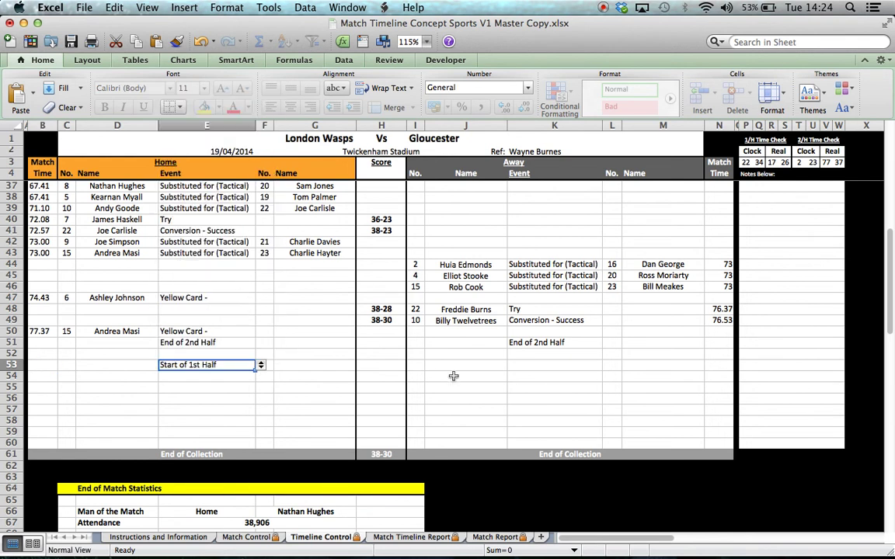
pyautogui.click(545, 365)
pyautogui.click(608, 366)
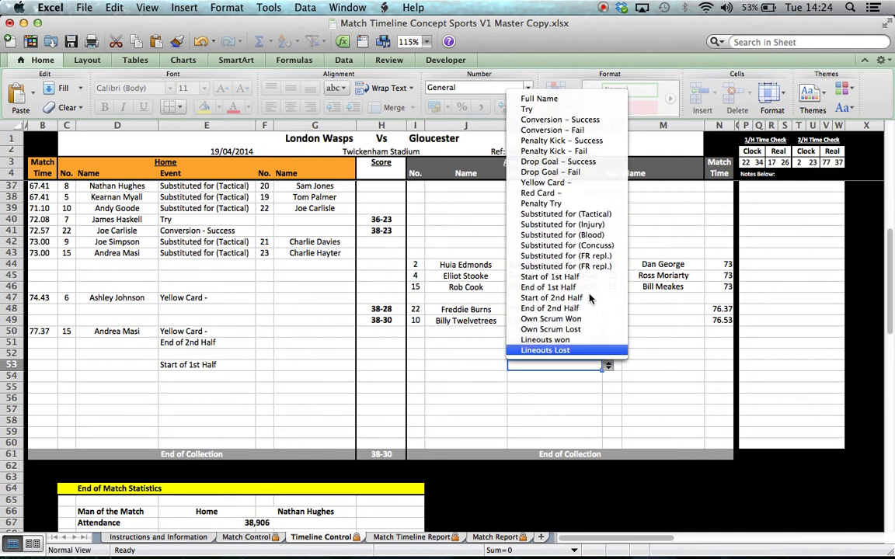
pyautogui.click(577, 281)
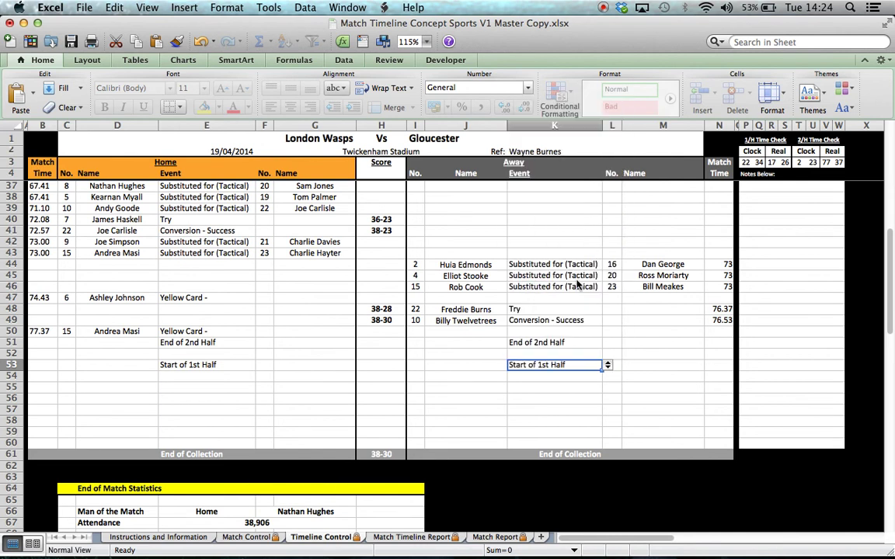
# Step: Enter match time 05.34 and home player number 7 in row 54 of the timeline
pyautogui.click(54, 378)
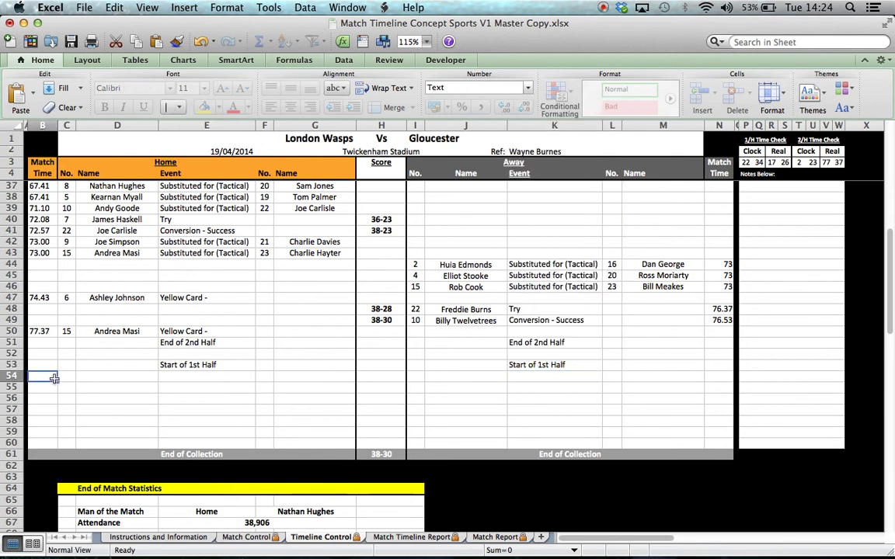
pyautogui.write('05.34')
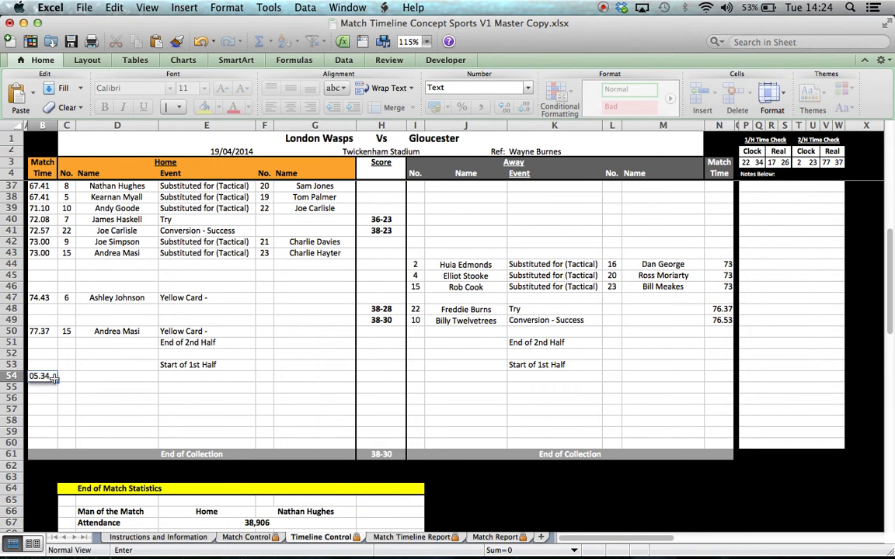
pyautogui.press('Tab')
pyautogui.click(80, 379)
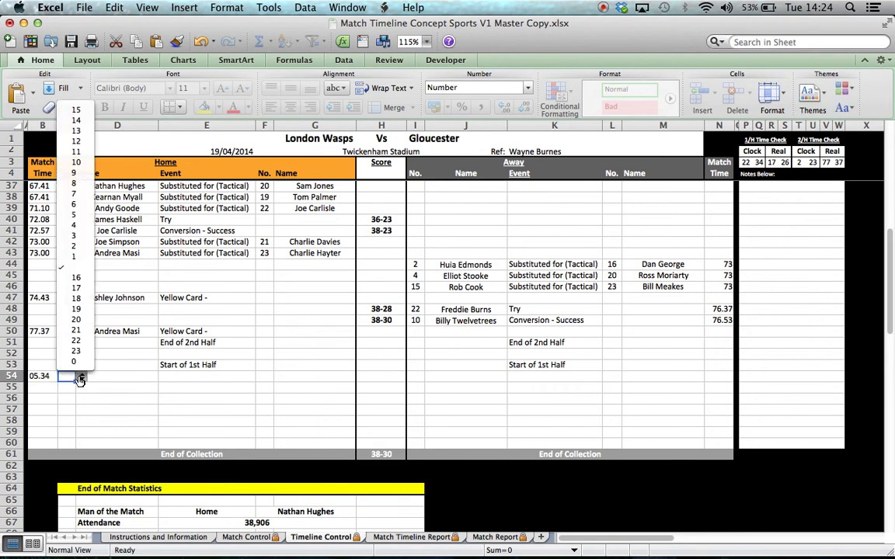
pyautogui.click(75, 194)
# Step: Set the home event in row 54 to "Try" and enter the score 5-0
pyautogui.click(216, 376)
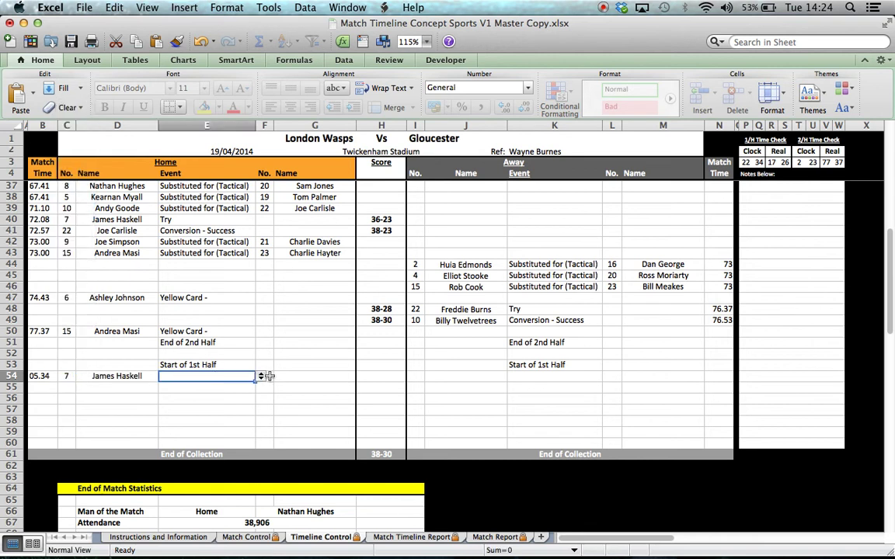
pyautogui.click(261, 377)
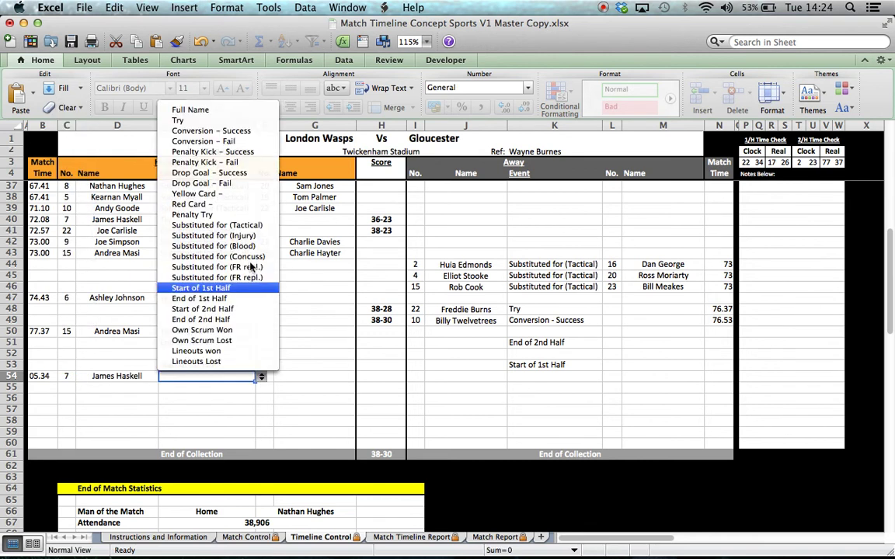
pyautogui.click(219, 123)
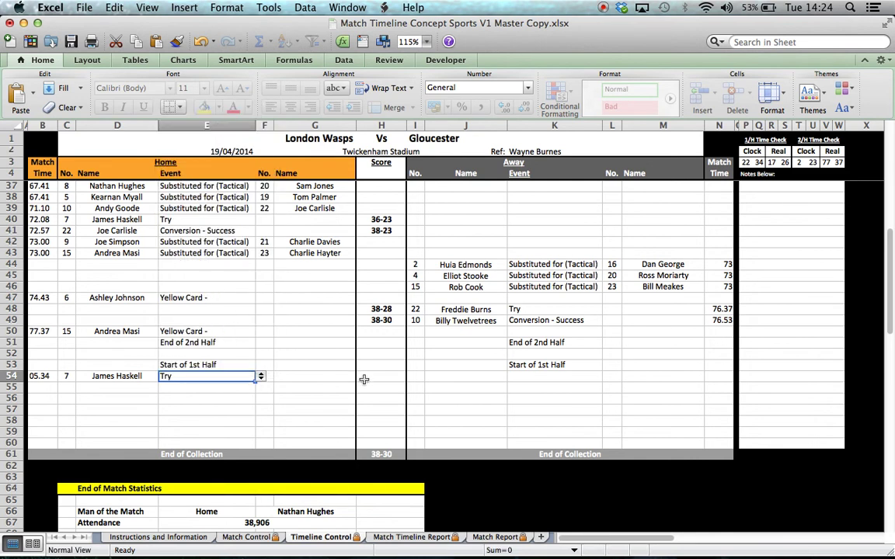
pyautogui.click(391, 378)
pyautogui.write('05-')
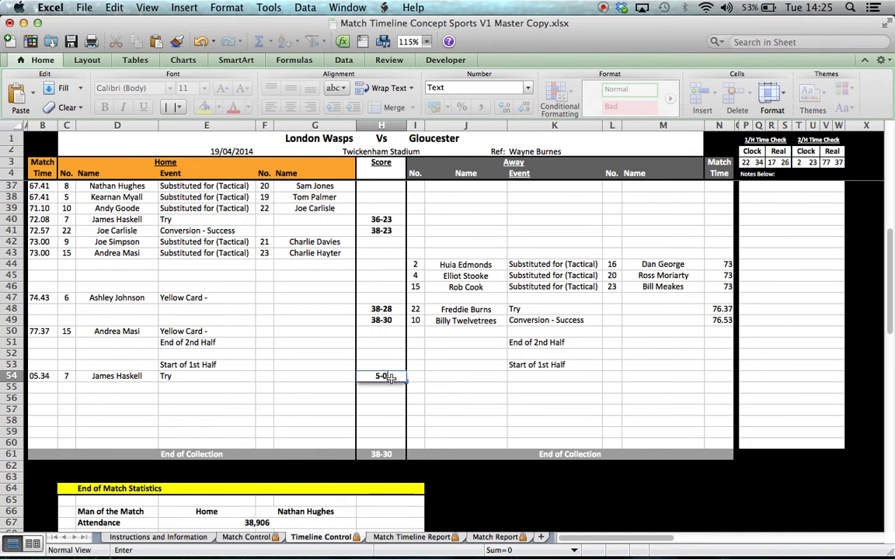
# Step: In row 55 of the timeline, enter home player number 10 with the event "Conversion - Fail"
pyautogui.click(71, 390)
pyautogui.click(80, 386)
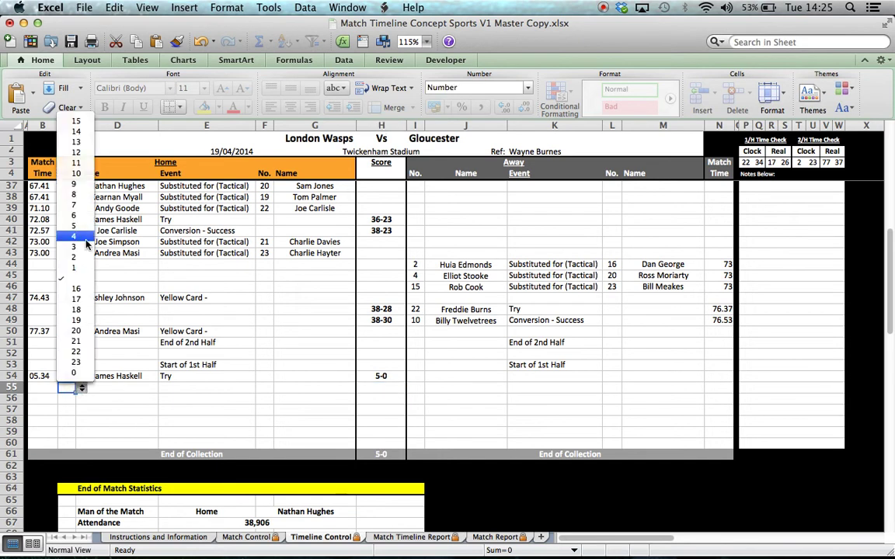
pyautogui.click(76, 172)
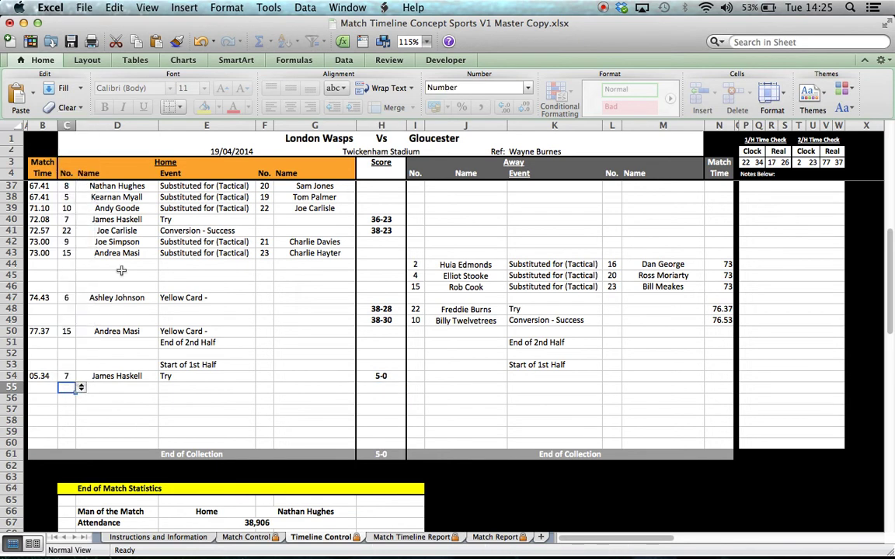
pyautogui.click(200, 391)
pyautogui.click(261, 387)
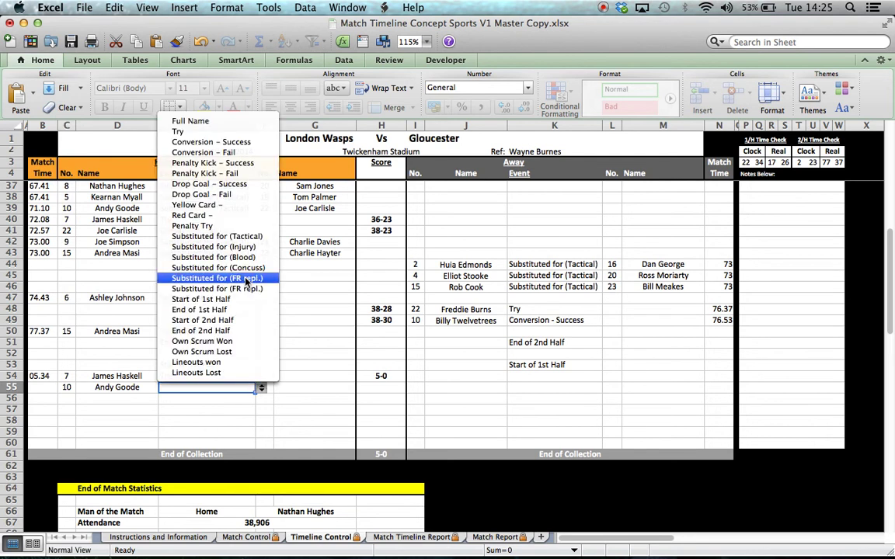
pyautogui.click(233, 154)
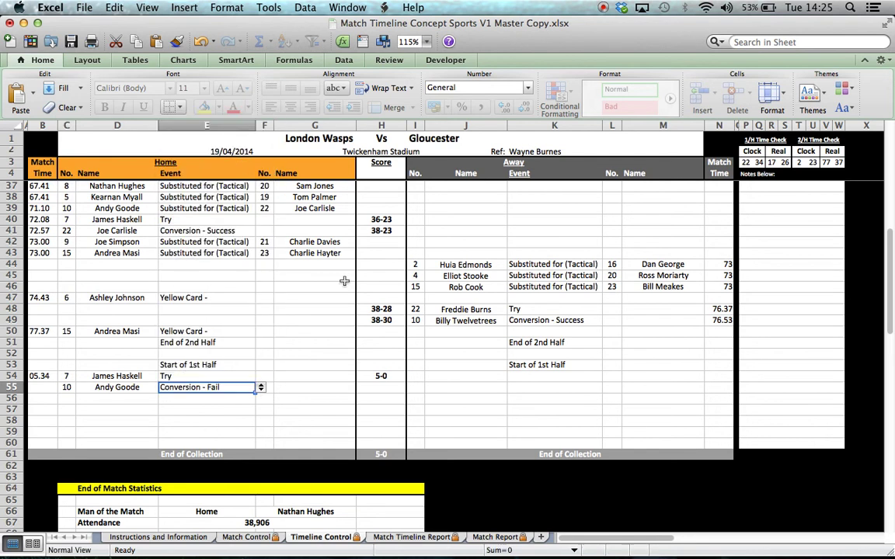
# Step: Enter the score 5-0 and match time 6.45 for the failed conversion in row 55
pyautogui.click(386, 388)
pyautogui.write('5-0')
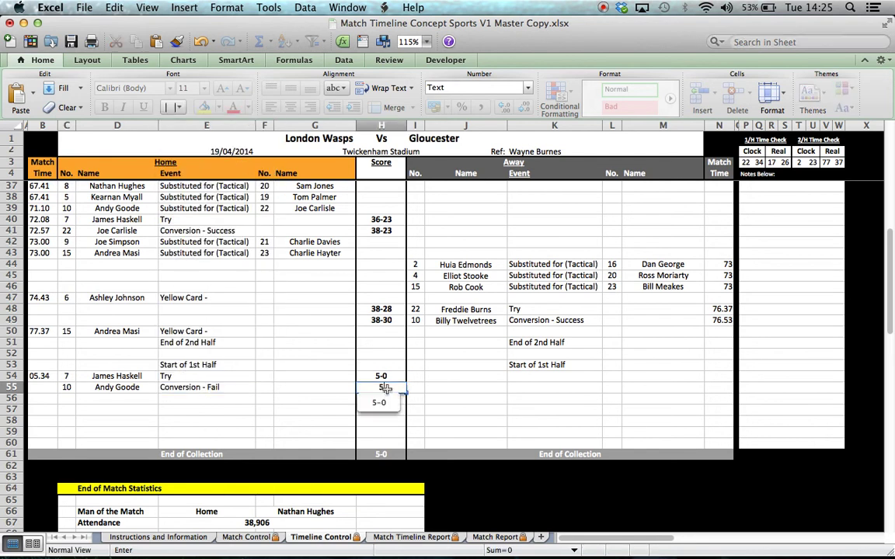
pyautogui.press('Return')
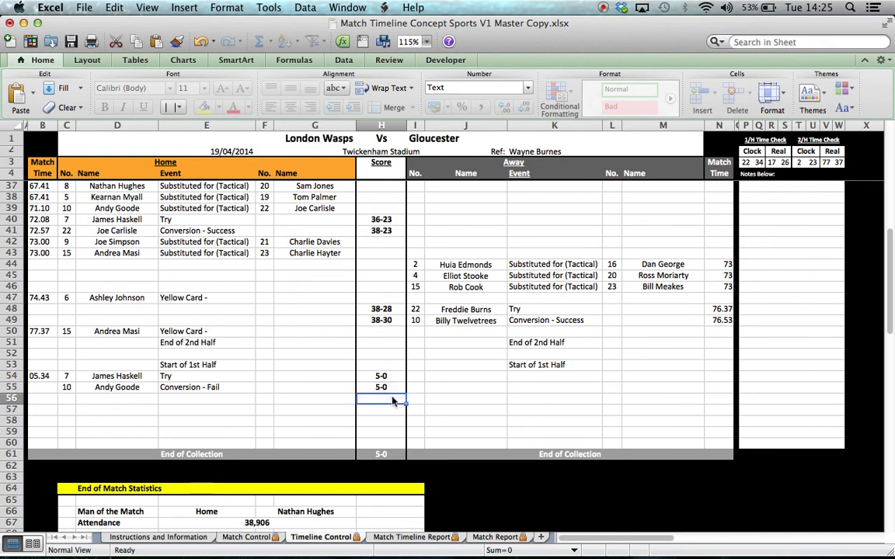
pyautogui.click(53, 387)
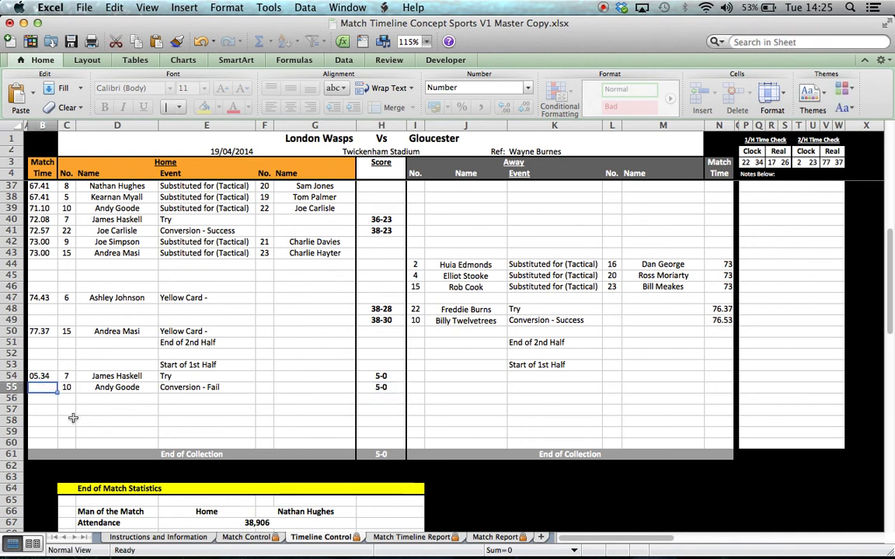
pyautogui.write('6.')
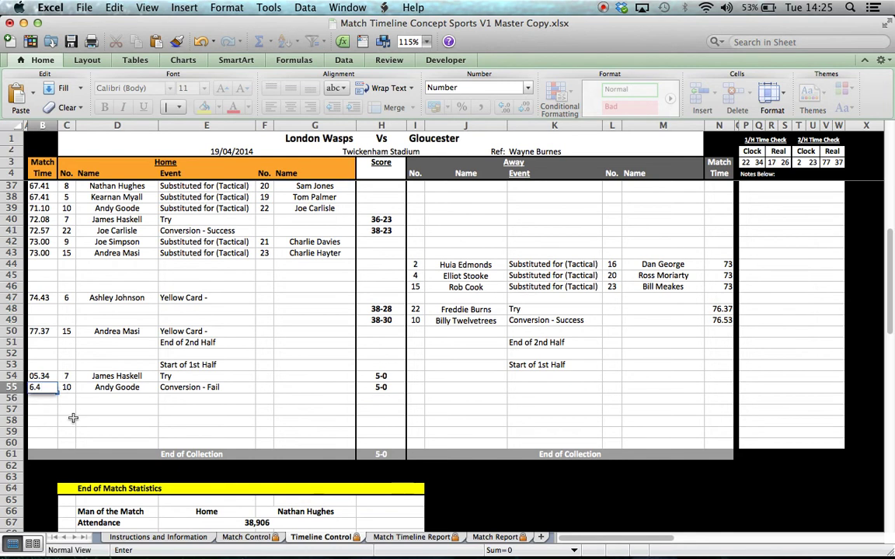
pyautogui.write('45')
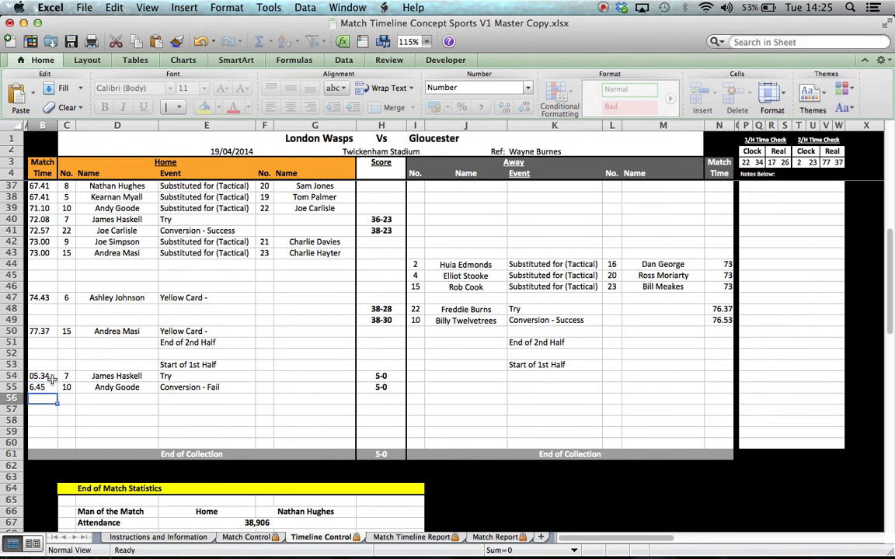
# Step: Set the home match time of the try in row 54 to 5.34
pyautogui.click(40, 376)
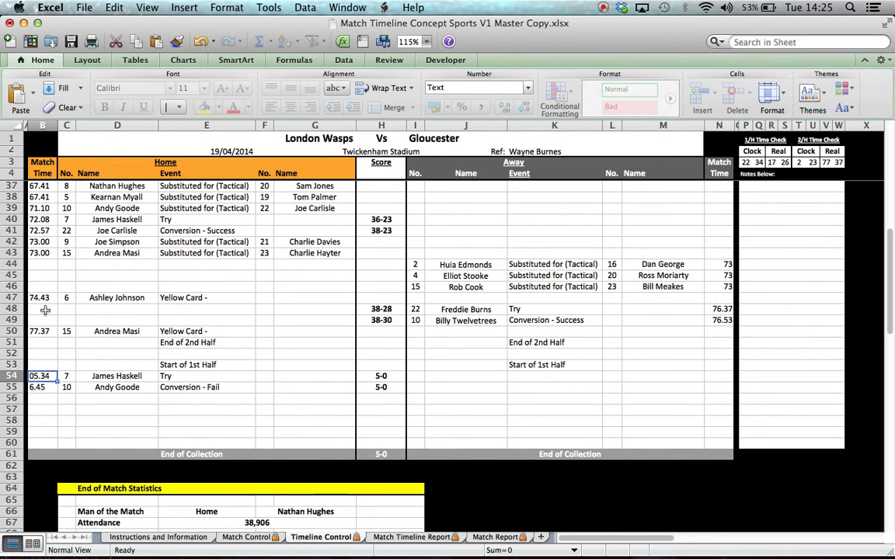
pyautogui.write('5.34')
pyautogui.click(70, 400)
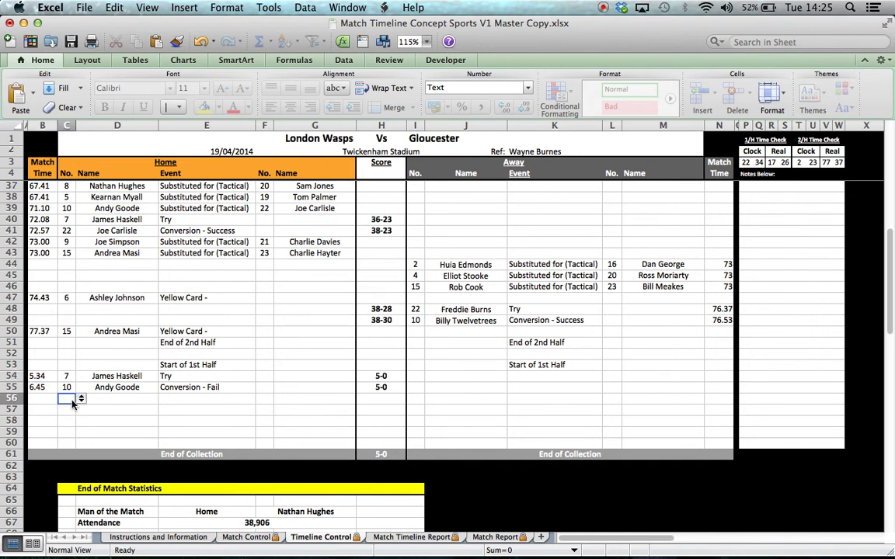
pyautogui.click(43, 399)
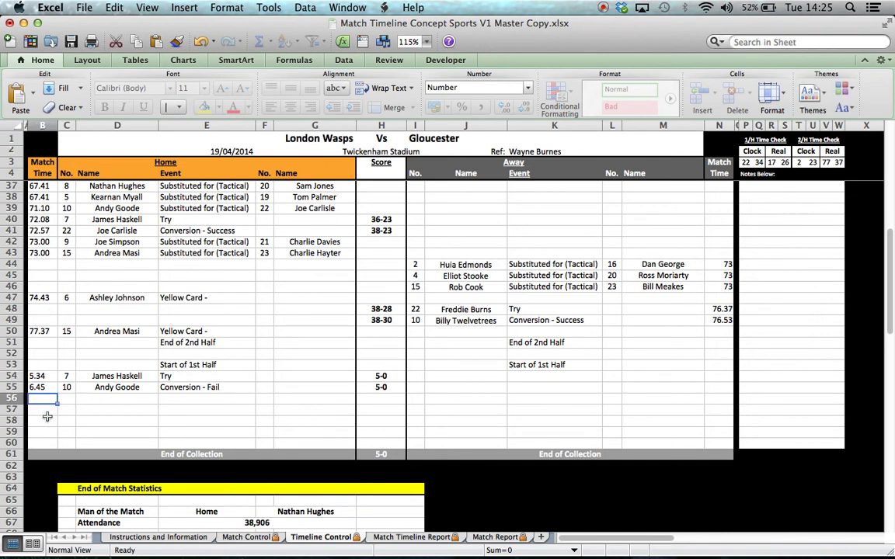
# Step: Enter match time 10.00 and home player number 1 in row 57 of the timeline
pyautogui.click(48, 413)
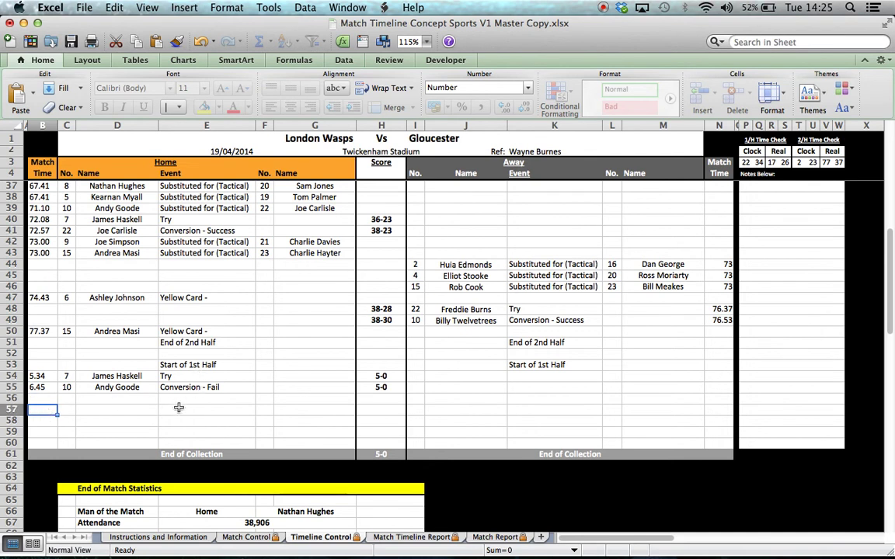
pyautogui.click(54, 410)
pyautogui.write('10')
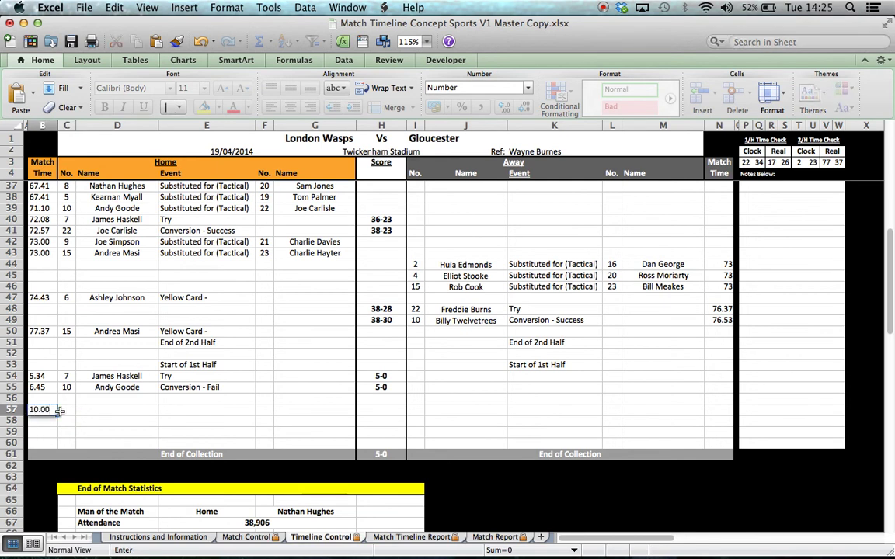
pyautogui.click(65, 411)
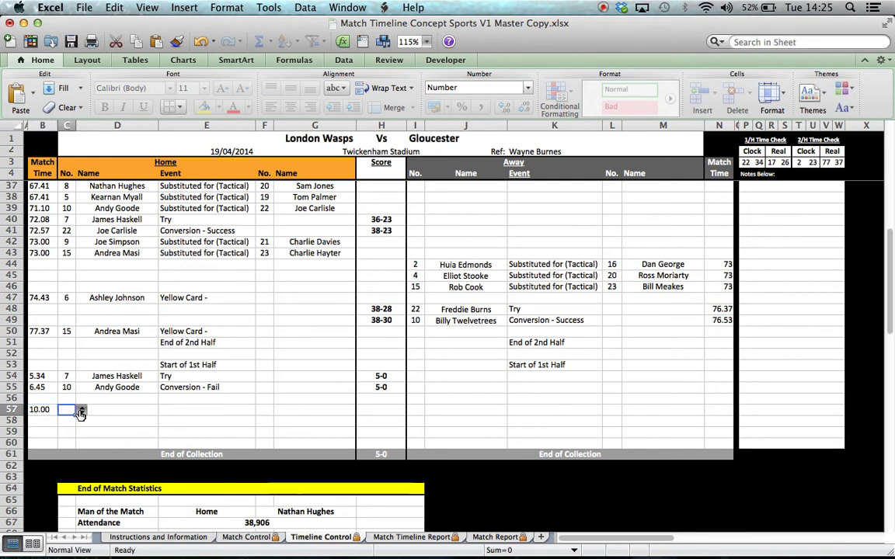
pyautogui.click(81, 412)
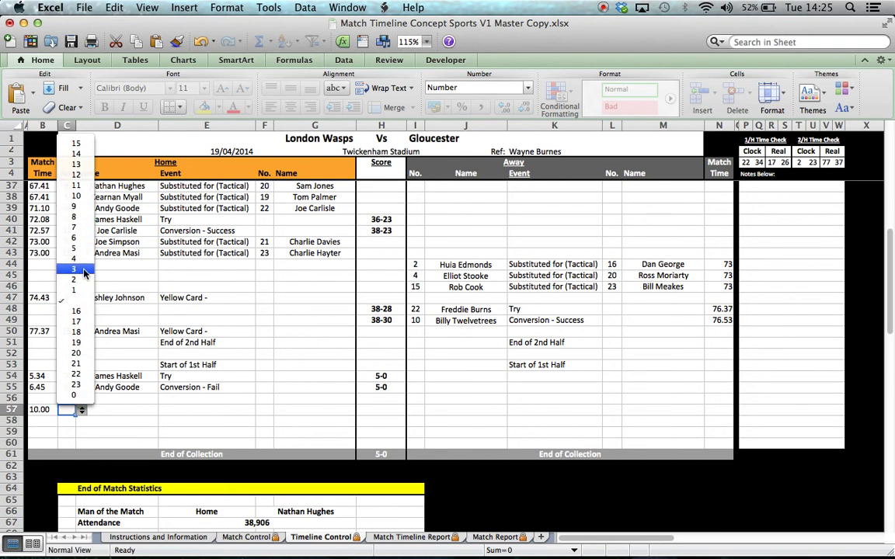
pyautogui.click(75, 291)
# Step: Set the row 57 home event to "Substituted for (Injury)" with replacement player number 17
pyautogui.click(218, 411)
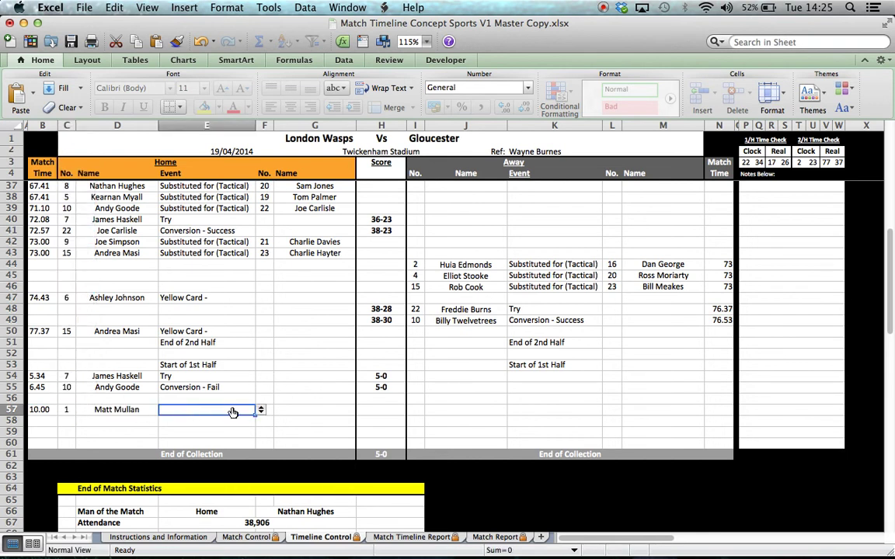
pyautogui.click(261, 410)
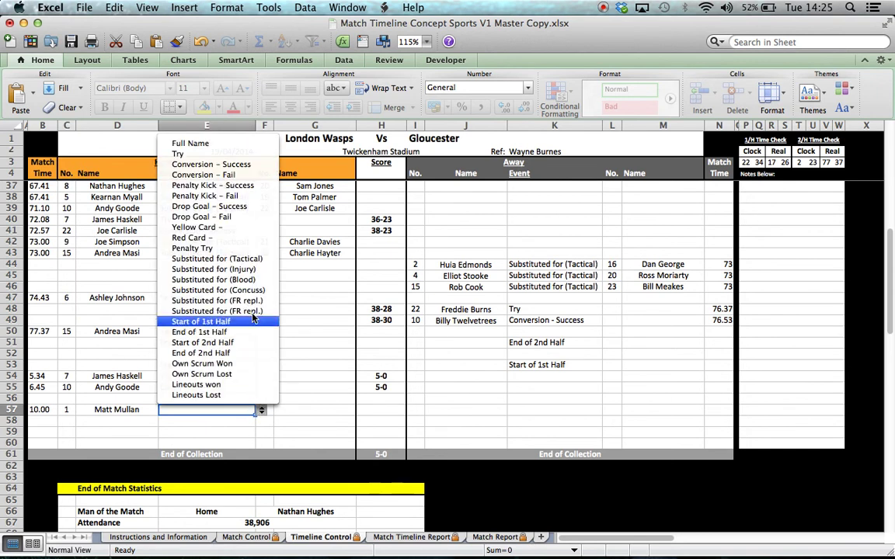
pyautogui.click(251, 270)
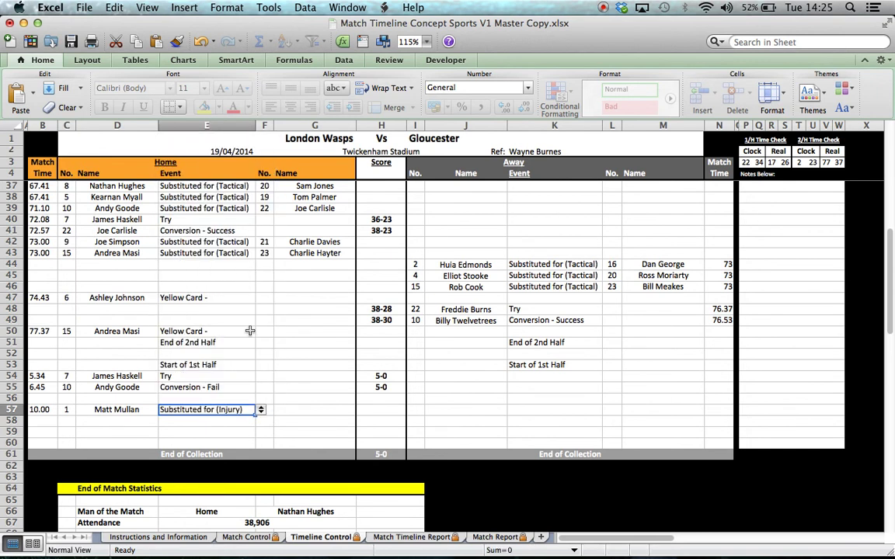
pyautogui.click(268, 411)
pyautogui.click(279, 409)
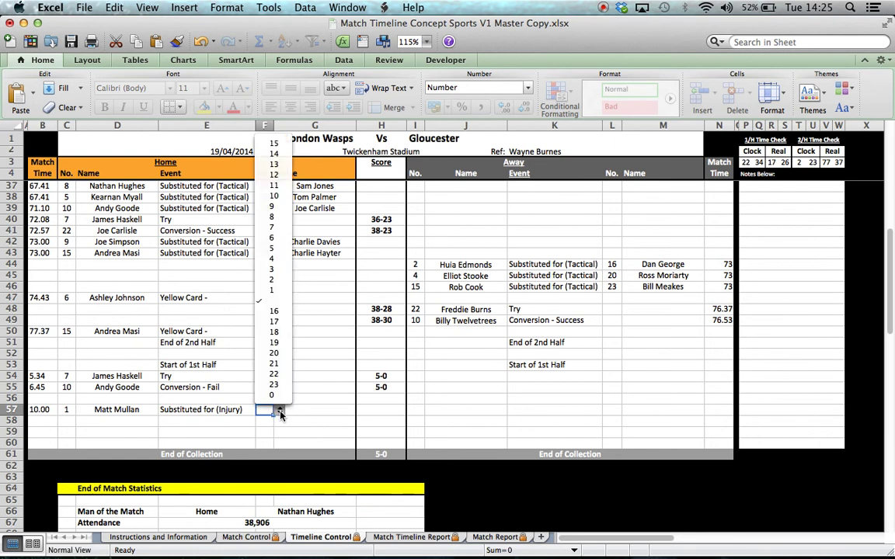
pyautogui.click(274, 320)
pyautogui.click(320, 423)
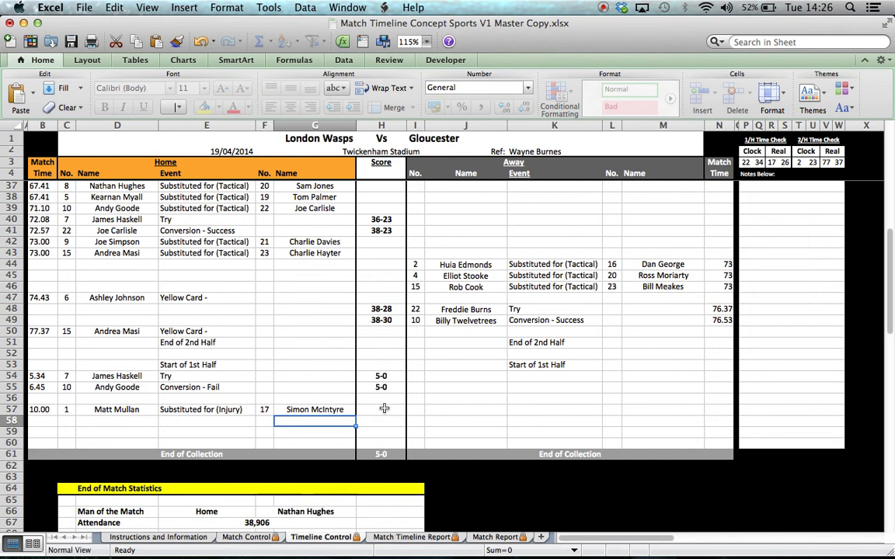
# Step: Clear the contents of the score cells in rows 54 and 55
pyautogui.click(387, 376)
pyautogui.moveTo(387, 376); pyautogui.dragTo(387, 387)
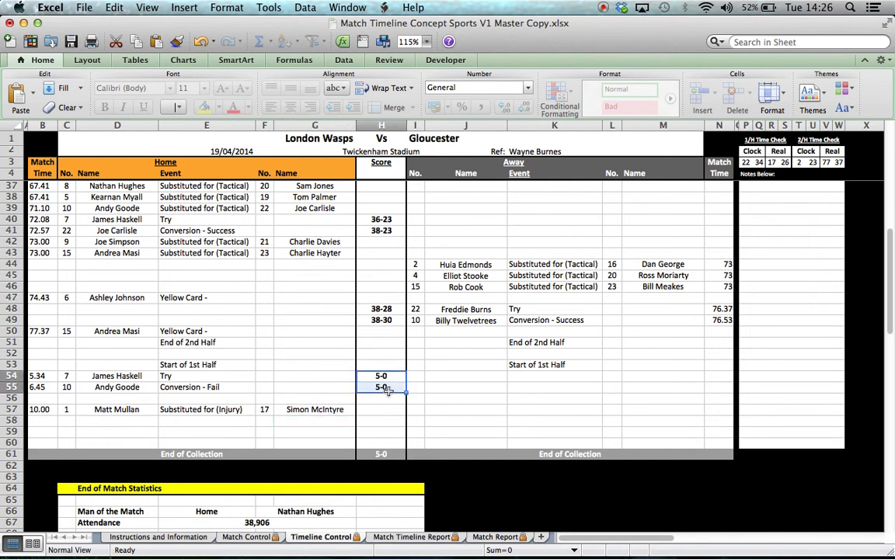
pyautogui.rightClick(386, 386)
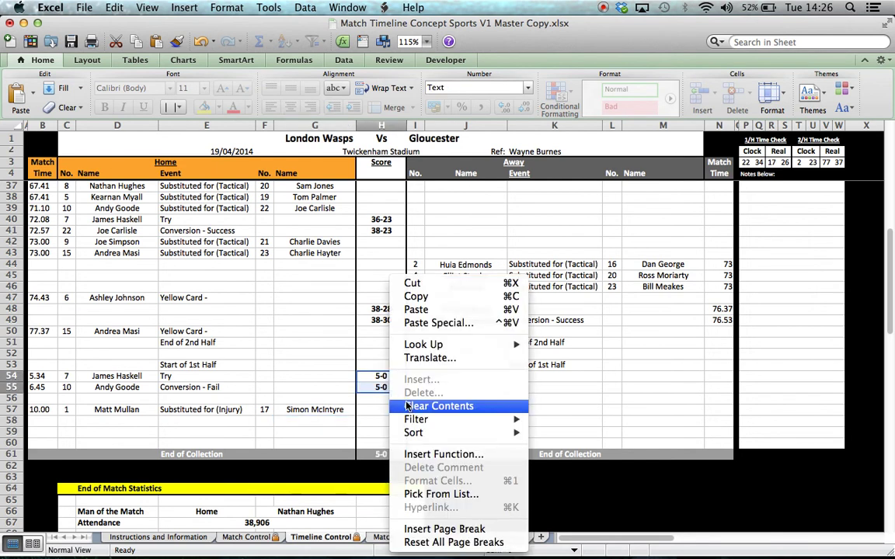
pyautogui.click(426, 406)
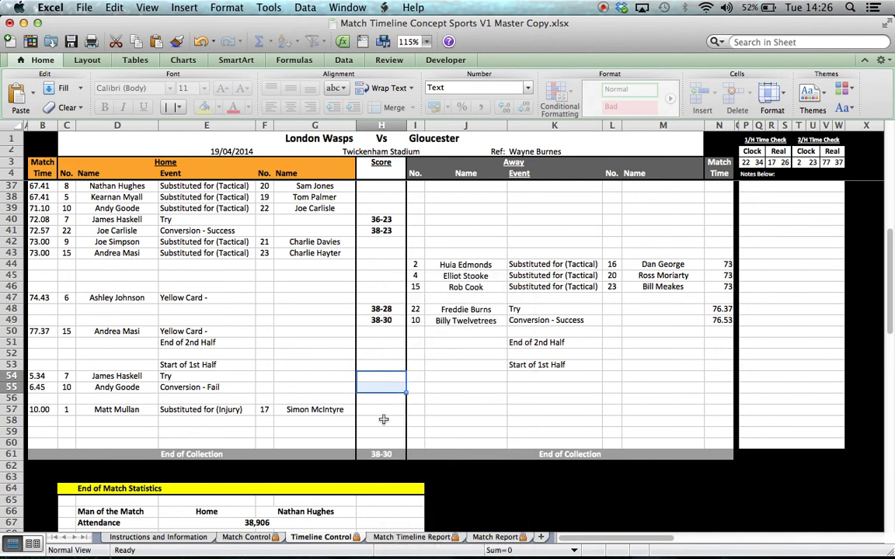
# Step: Enter the score 5-0 in both row 55 and row 54 of the timeline
pyautogui.click(389, 387)
pyautogui.write('5-0')
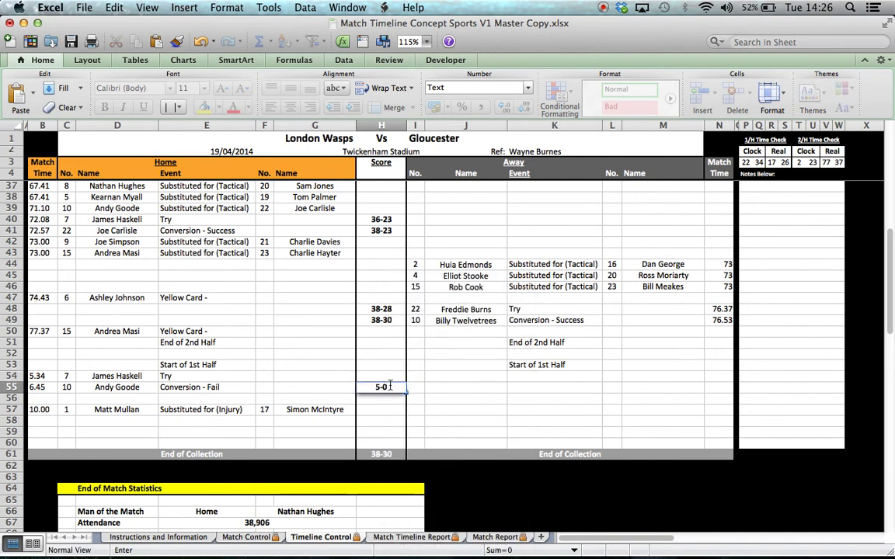
pyautogui.click(390, 376)
pyautogui.write('5-0')
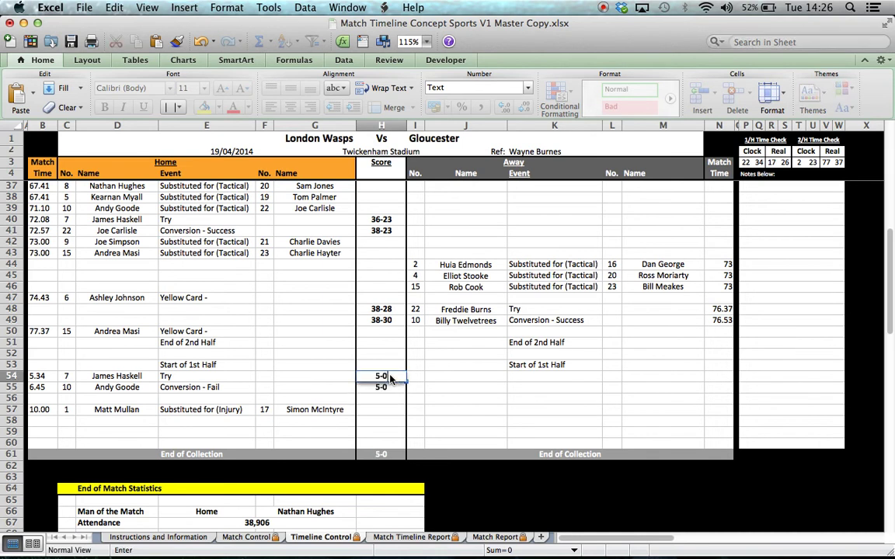
pyautogui.click(388, 399)
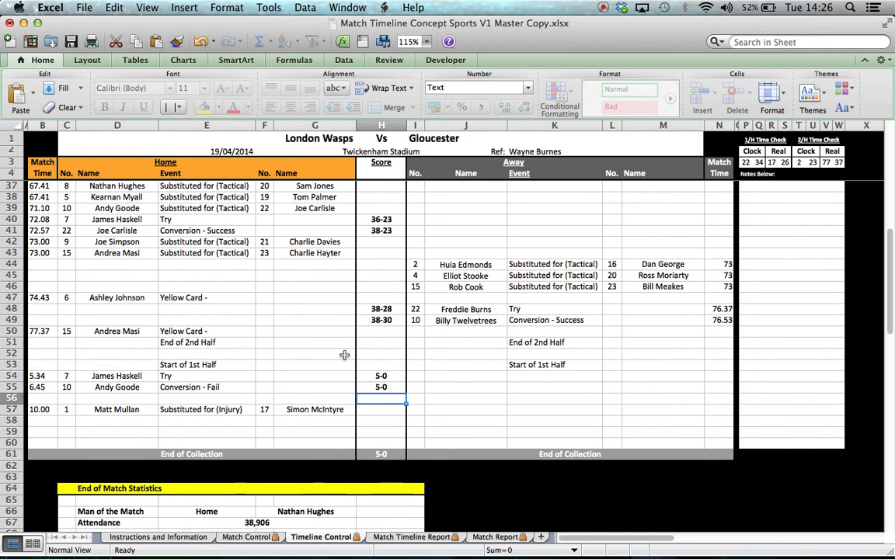
# Step: In the End of Match Statistics, set Man of the Match to Away and choose the away team's number 23
pyautogui.scroll(-3, 361, 320)
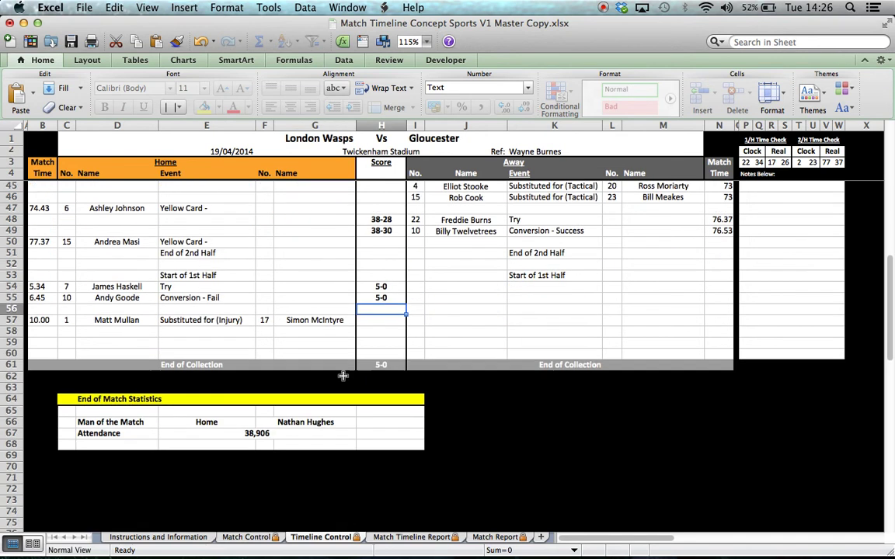
pyautogui.click(231, 426)
pyautogui.click(262, 422)
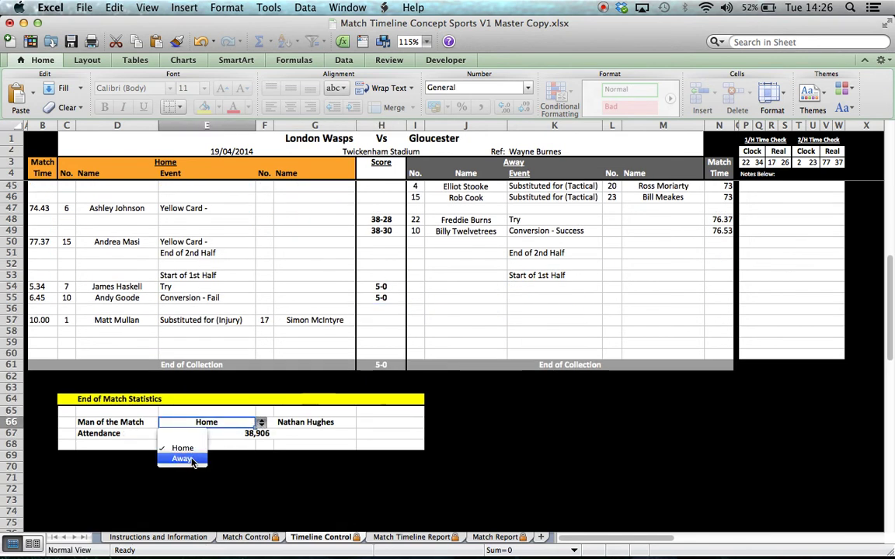
pyautogui.click(193, 461)
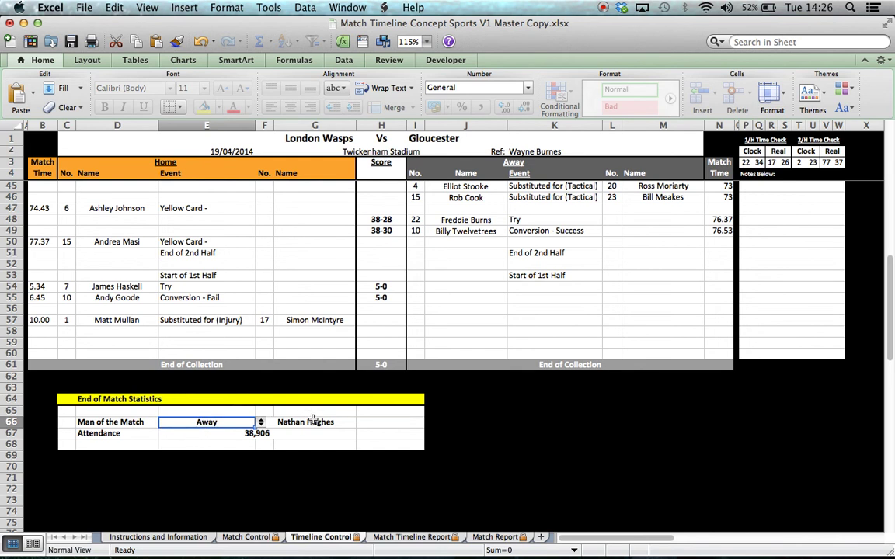
pyautogui.click(313, 422)
pyautogui.click(361, 422)
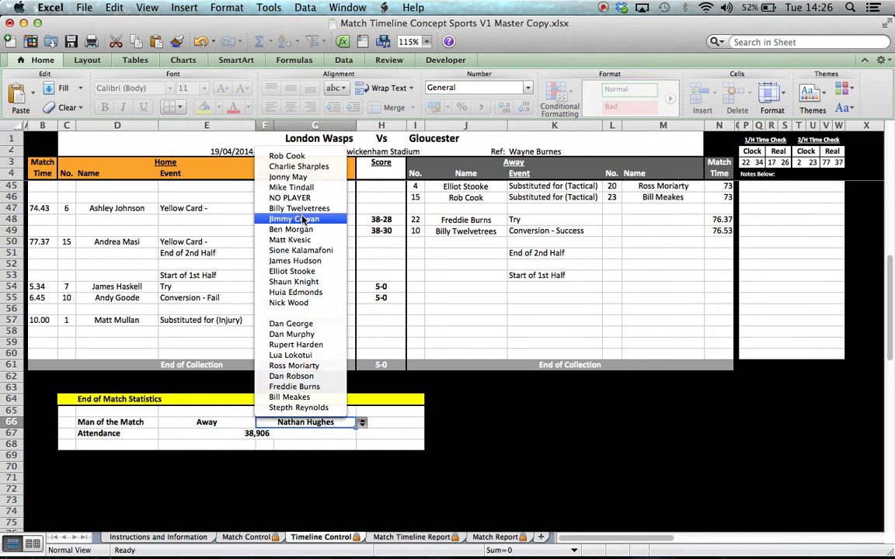
pyautogui.click(313, 396)
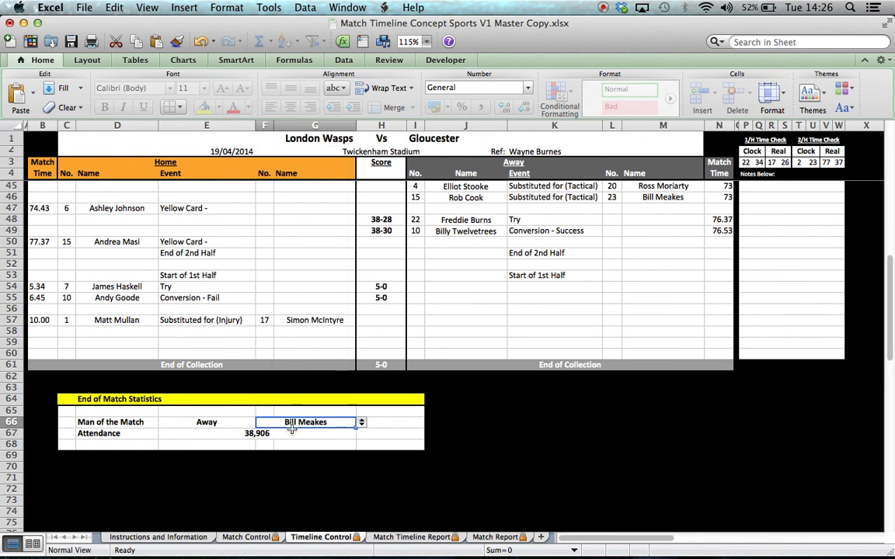
# Step: Undo the Man of the Match team and player changes
pyautogui.click(257, 433)
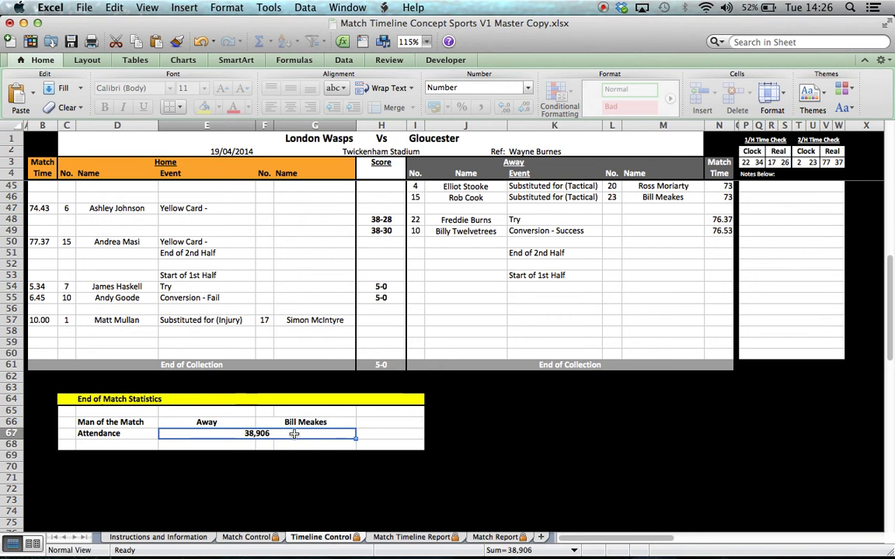
pyautogui.press('super+z')
pyautogui.press('super+z')
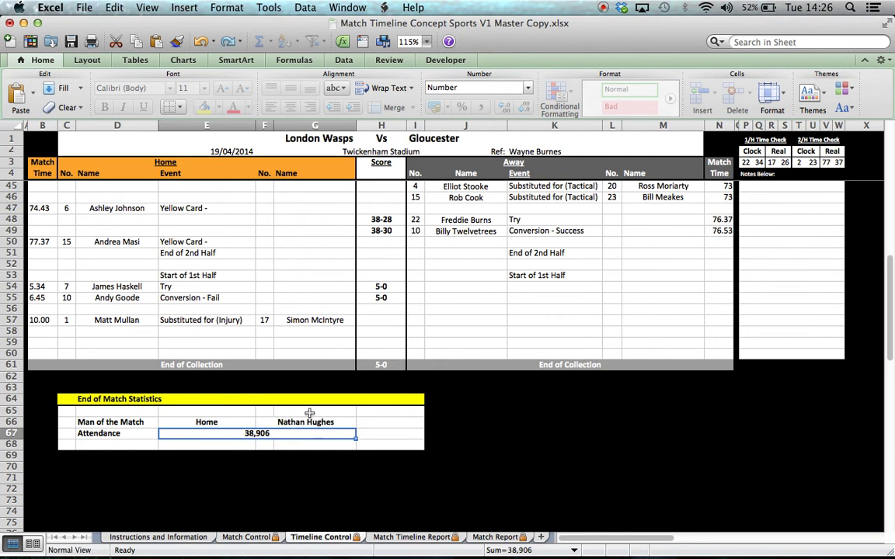
pyautogui.scroll(5, 592, 287)
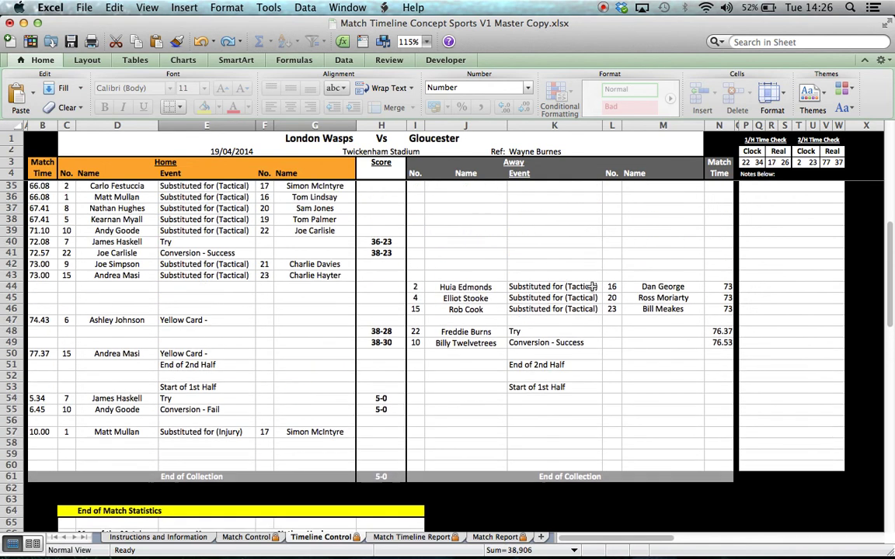
# Step: Enter 34 and 22 as the clock values in the first-half time check
pyautogui.scroll(10, 592, 287)
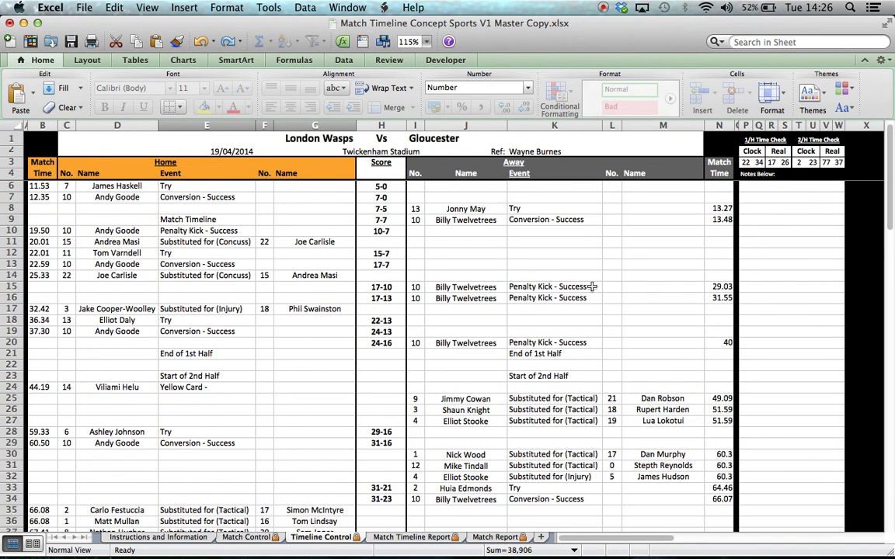
pyautogui.click(746, 162)
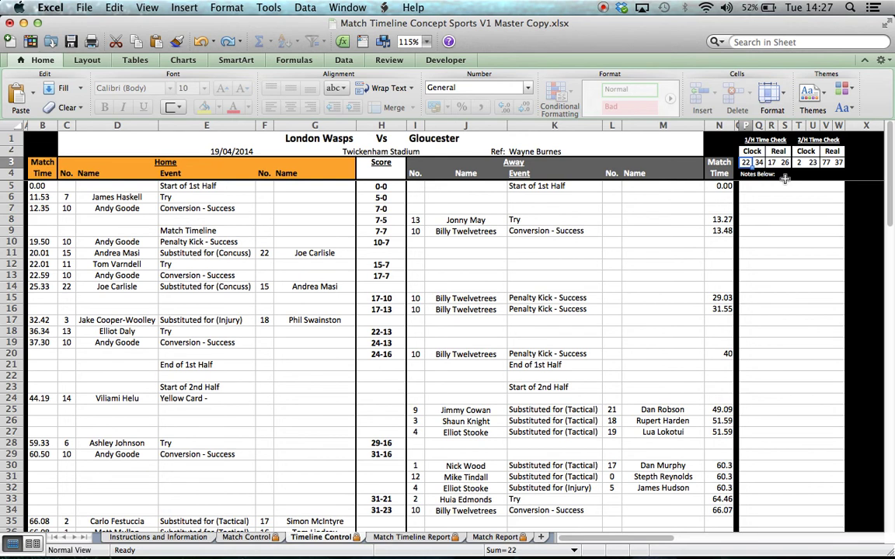
pyautogui.write('3')
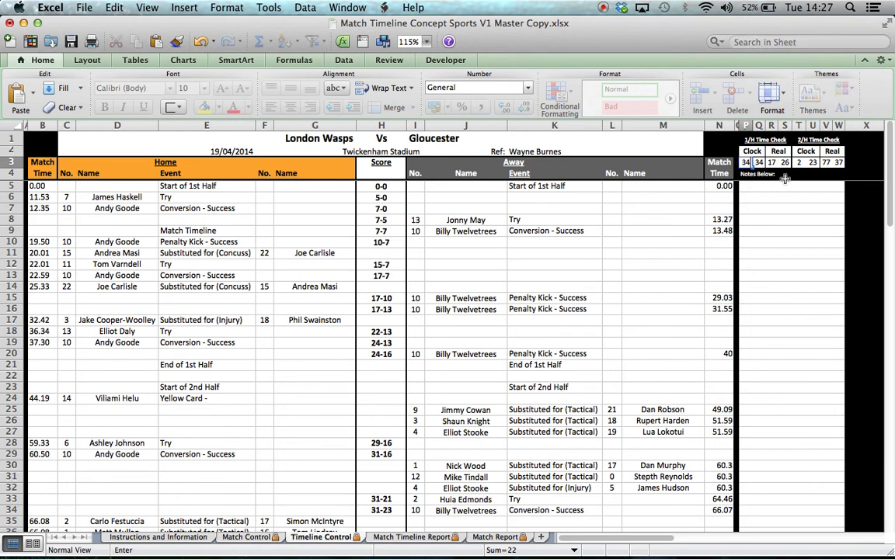
pyautogui.write('4')
pyautogui.press('Tab')
pyautogui.write('2')
pyautogui.press('Tab')
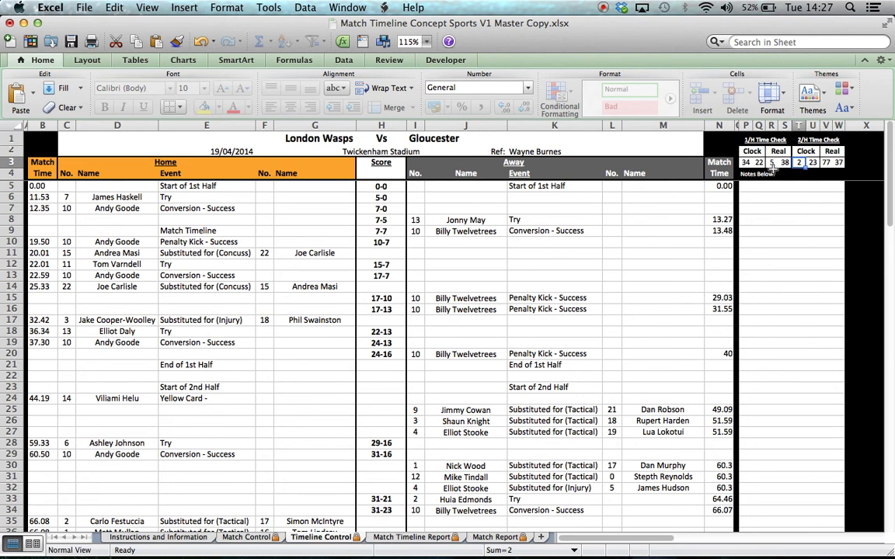
# Step: Enter 56 and 23 as the clock values in the second-half time check
pyautogui.click(813, 162)
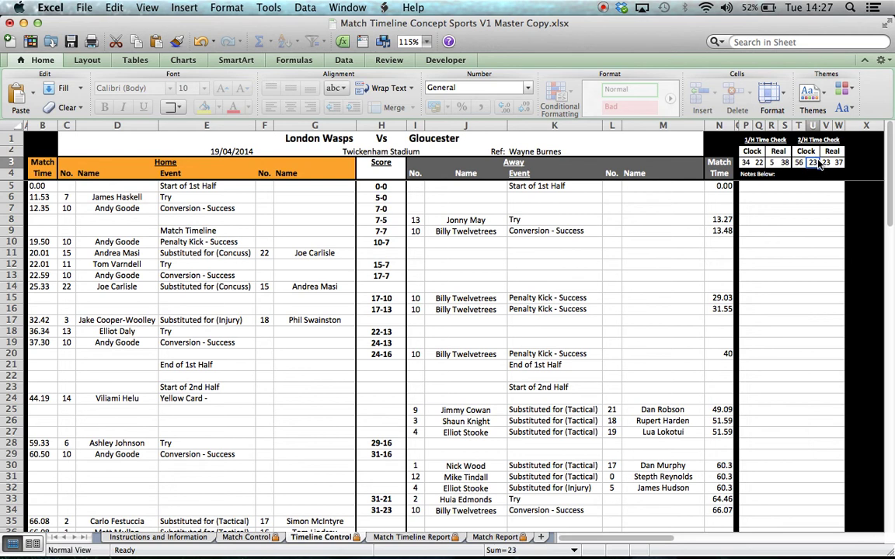
pyautogui.write('2')
pyautogui.click(806, 187)
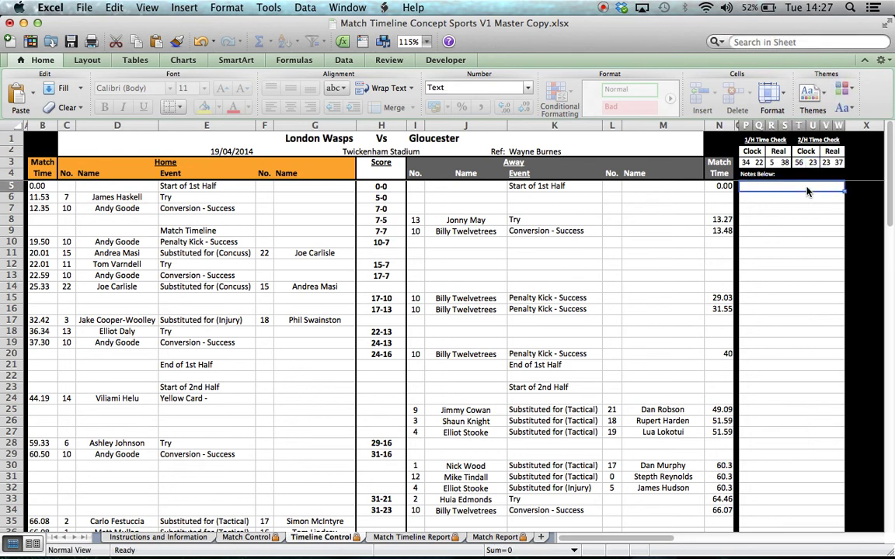
pyautogui.click(831, 163)
pyautogui.click(838, 163)
# Step: Set the clock values in the second-half time check to 22 and 11
pyautogui.click(800, 163)
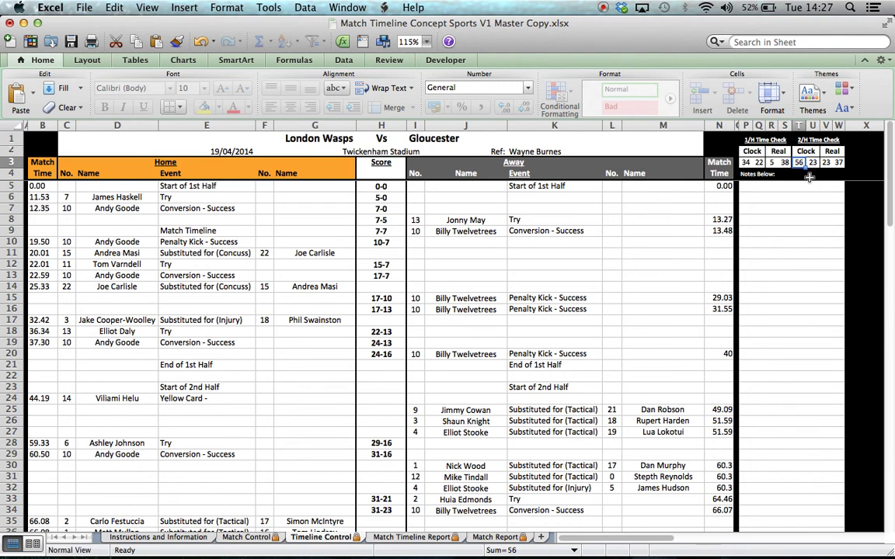
pyautogui.write('22')
pyautogui.press('Tab')
pyautogui.write('11')
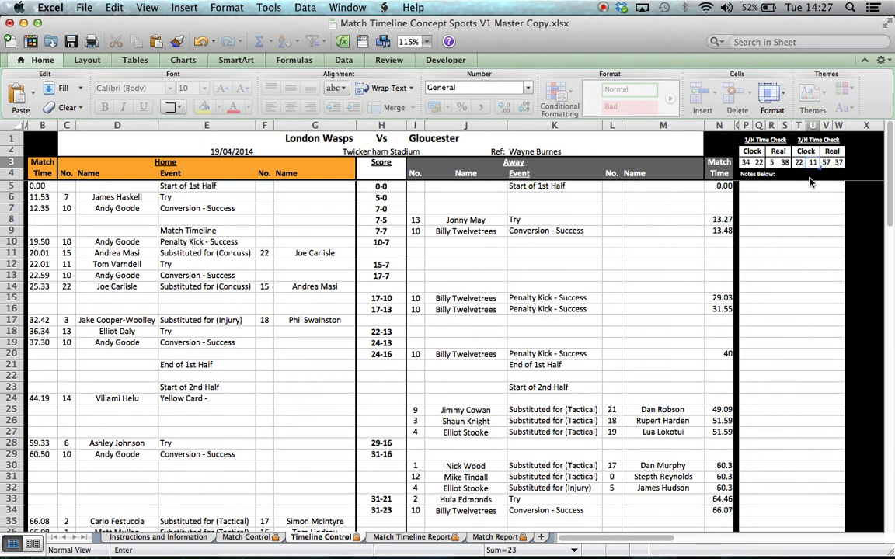
pyautogui.click(809, 185)
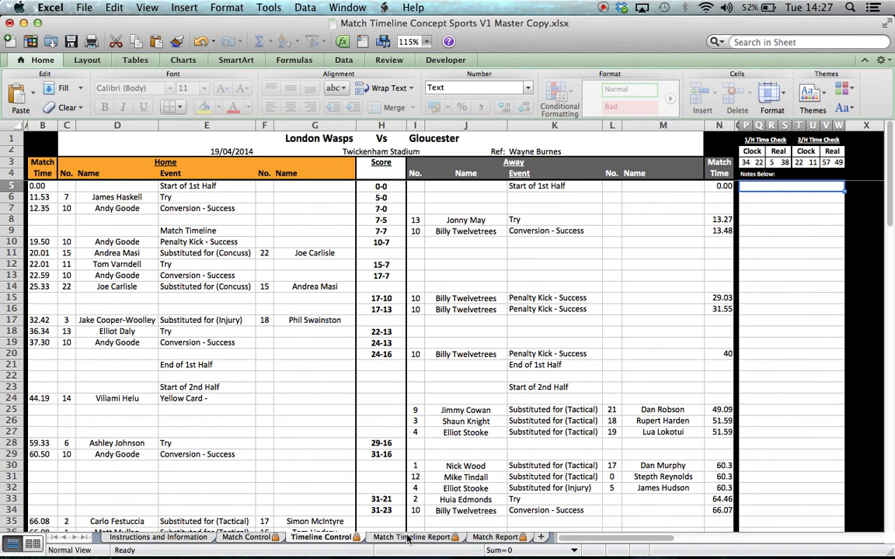
# Step: Open the Match Timeline Report sheet and examine its match header, home and away events, running scores and full-time row
pyautogui.scroll(-9, 233, 295)
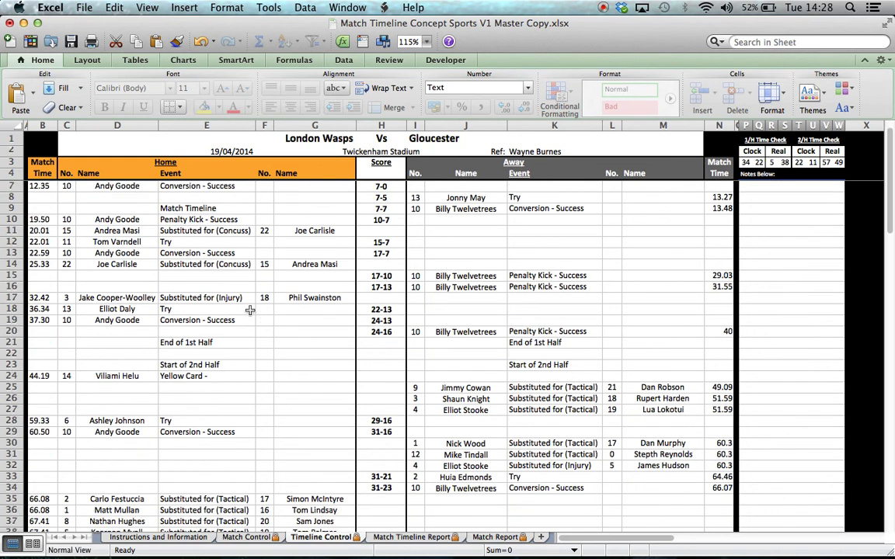
pyautogui.scroll(-5, 250, 309)
pyautogui.scroll(14, 250, 309)
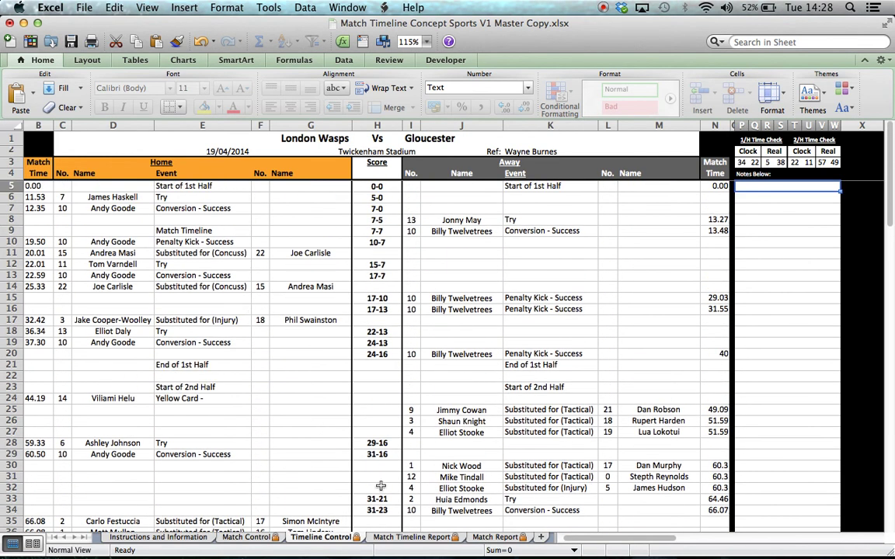
pyautogui.click(400, 537)
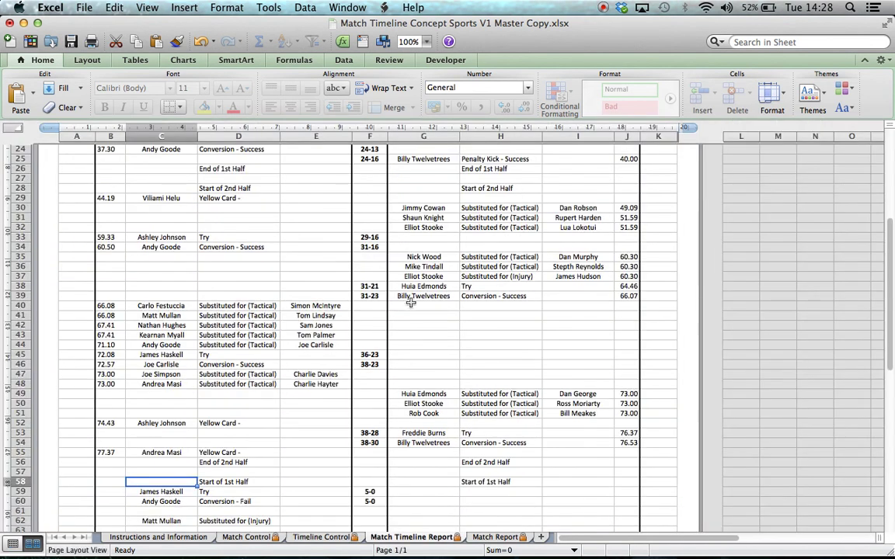
pyautogui.scroll(3, 411, 284)
pyautogui.scroll(5, 412, 283)
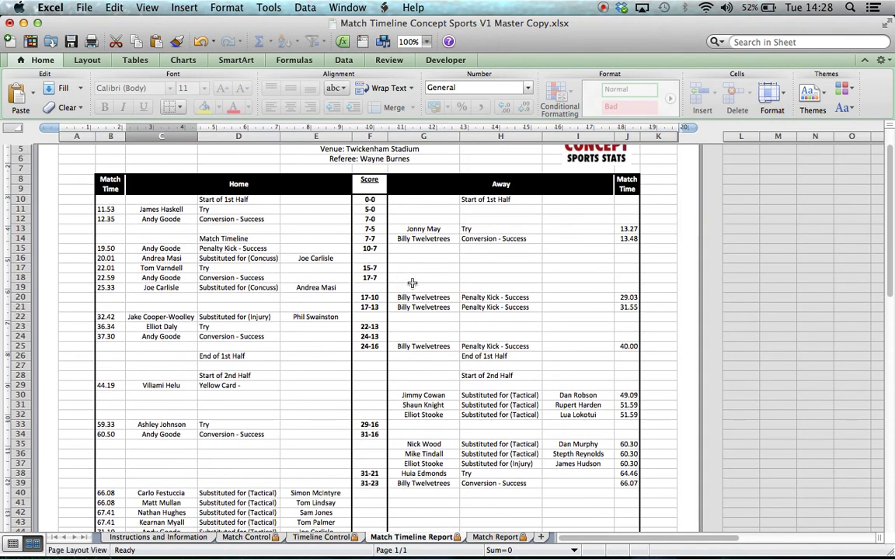
pyautogui.scroll(3, 411, 283)
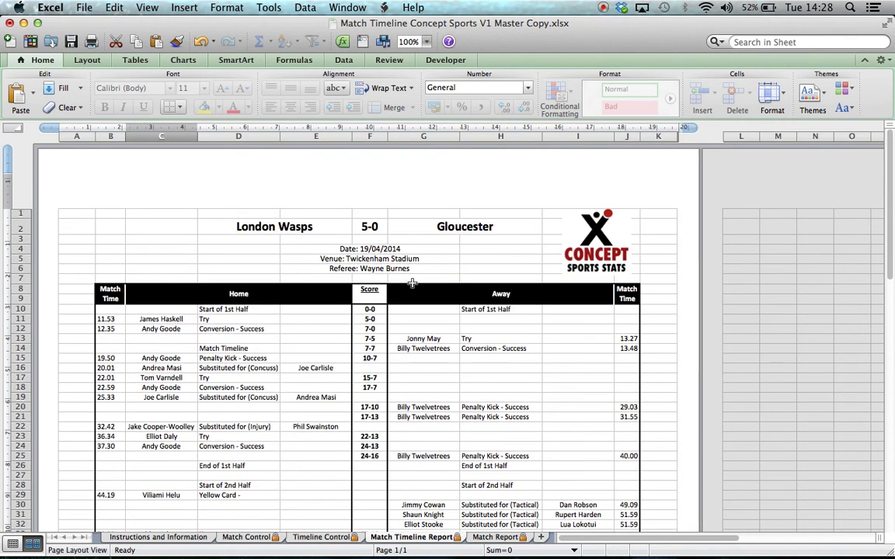
pyautogui.scroll(-3, 412, 284)
pyautogui.scroll(3, 357, 225)
pyautogui.scroll(-8, 353, 287)
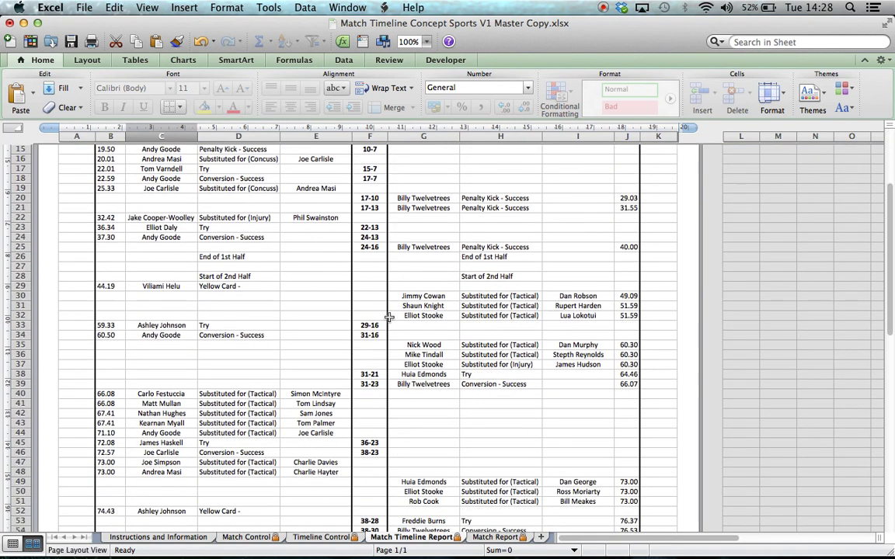
pyautogui.scroll(-5, 388, 319)
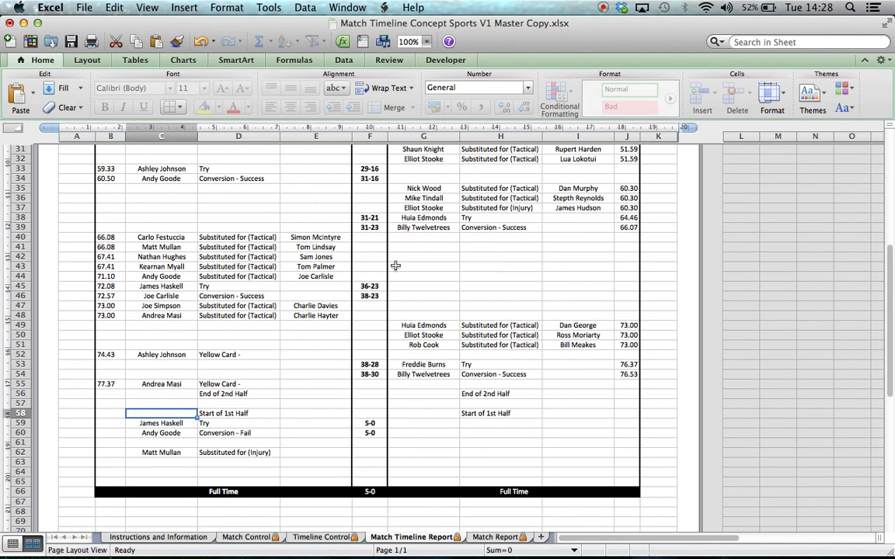
pyautogui.scroll(8, 395, 265)
pyautogui.scroll(3, 396, 265)
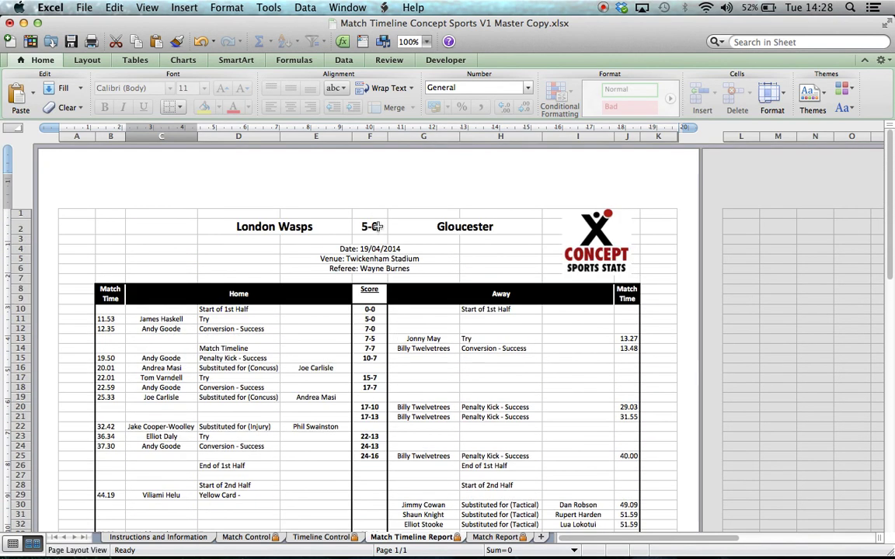
pyautogui.scroll(-3, 411, 318)
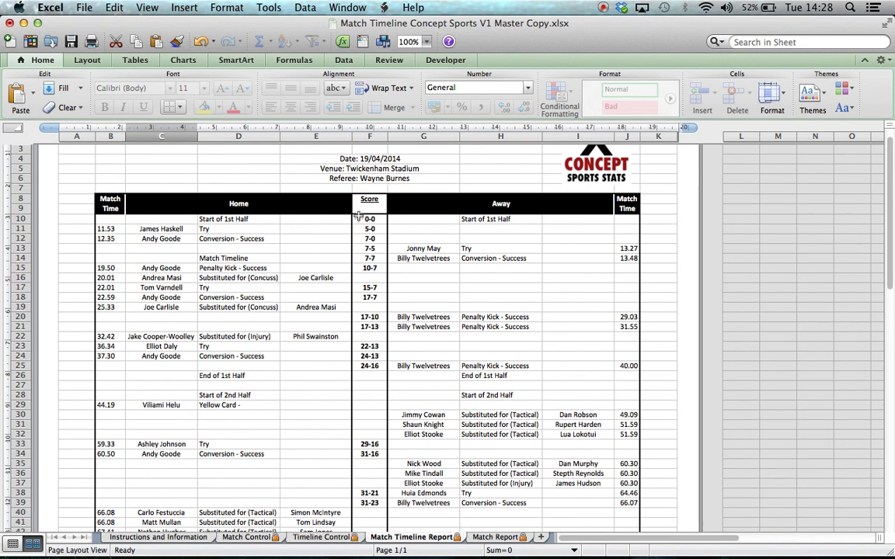
pyautogui.scroll(-1, 411, 290)
pyautogui.scroll(-8, 410, 290)
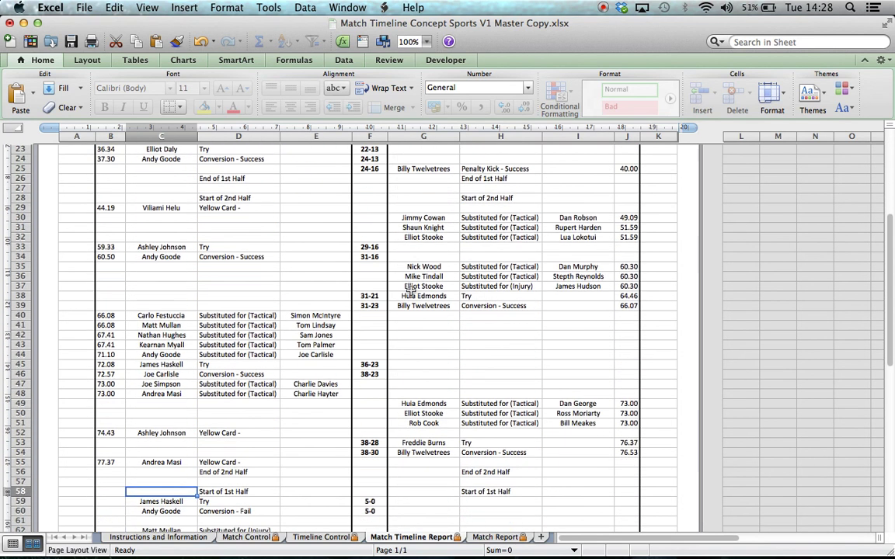
pyautogui.scroll(-1, 411, 290)
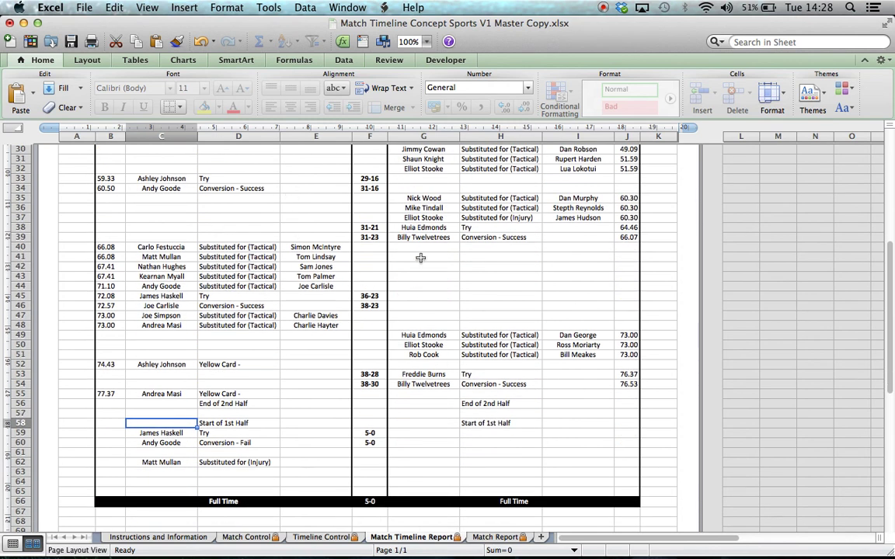
pyautogui.scroll(1, 381, 237)
pyautogui.scroll(2, 381, 241)
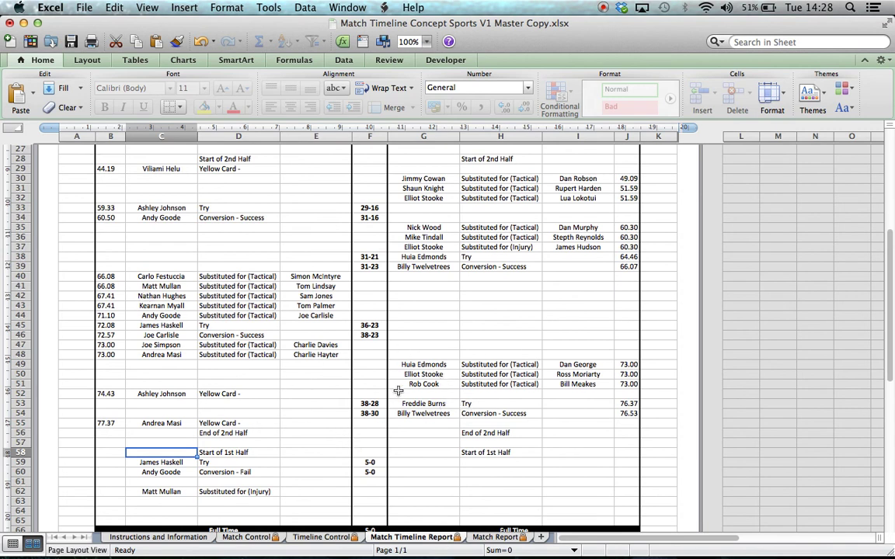
pyautogui.scroll(-3, 458, 439)
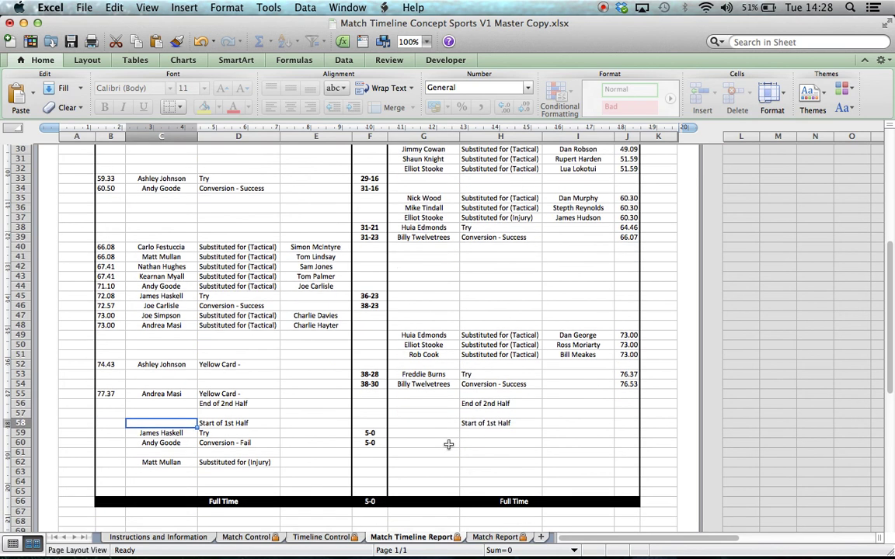
# Step: Open the Match Report sheet and examine the match details, both teams' player statistics, kick notes, Man of the Match and attendance
pyautogui.click(504, 537)
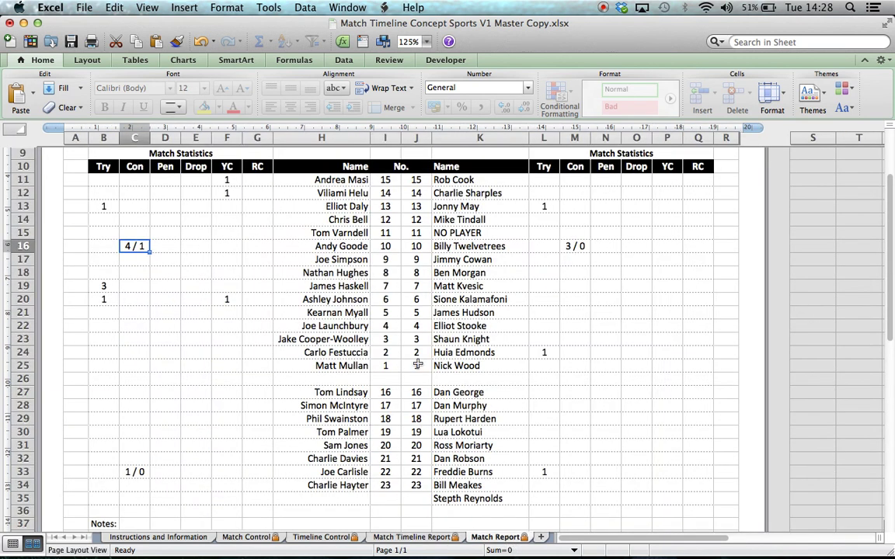
pyautogui.scroll(5, 450, 313)
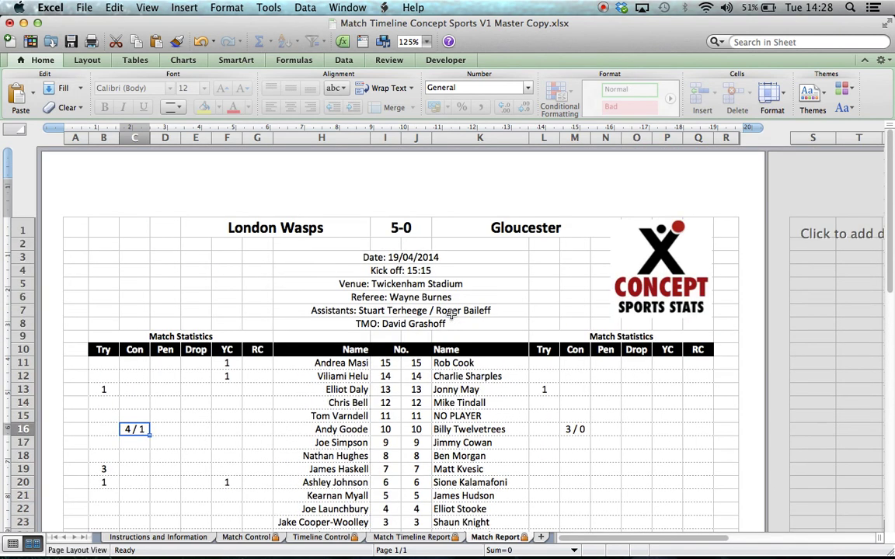
pyautogui.scroll(-5, 450, 313)
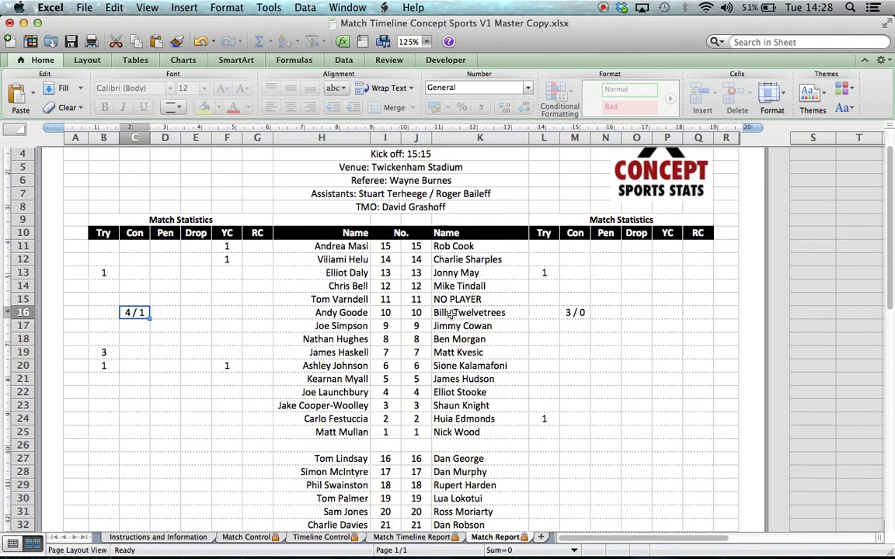
pyautogui.scroll(-1, 450, 313)
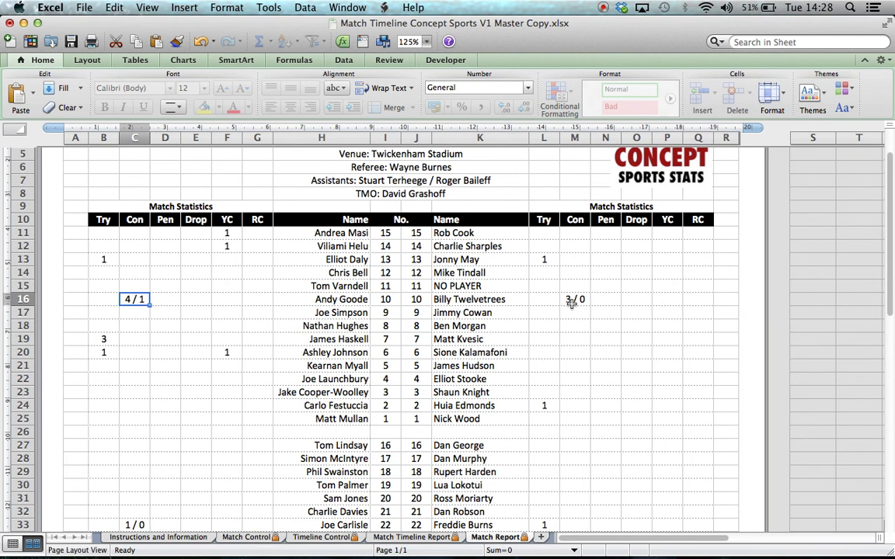
pyautogui.scroll(-2, 569, 353)
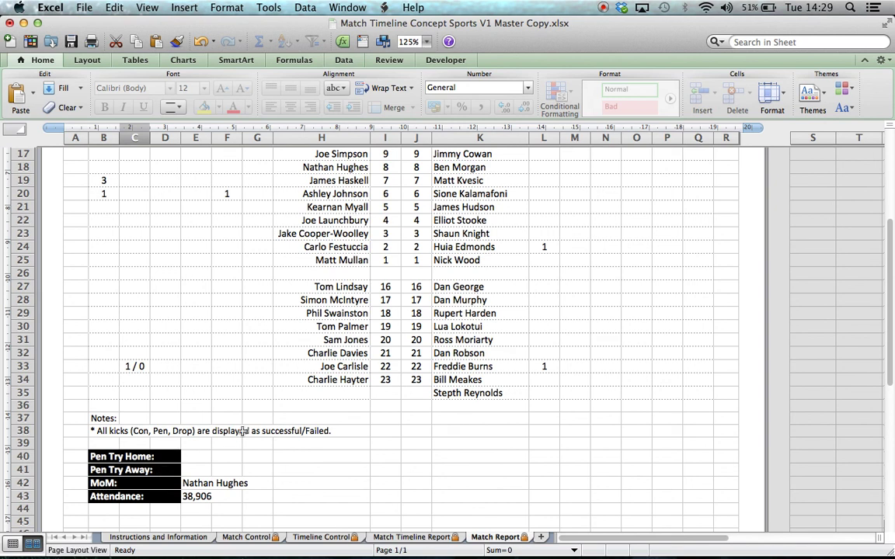
pyautogui.scroll(5, 275, 379)
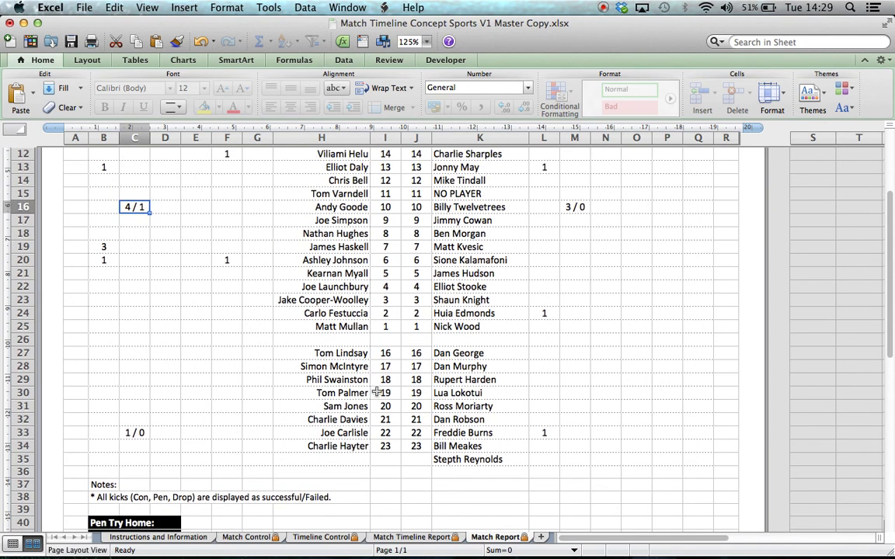
pyautogui.scroll(1, 258, 224)
pyautogui.scroll(5, 258, 225)
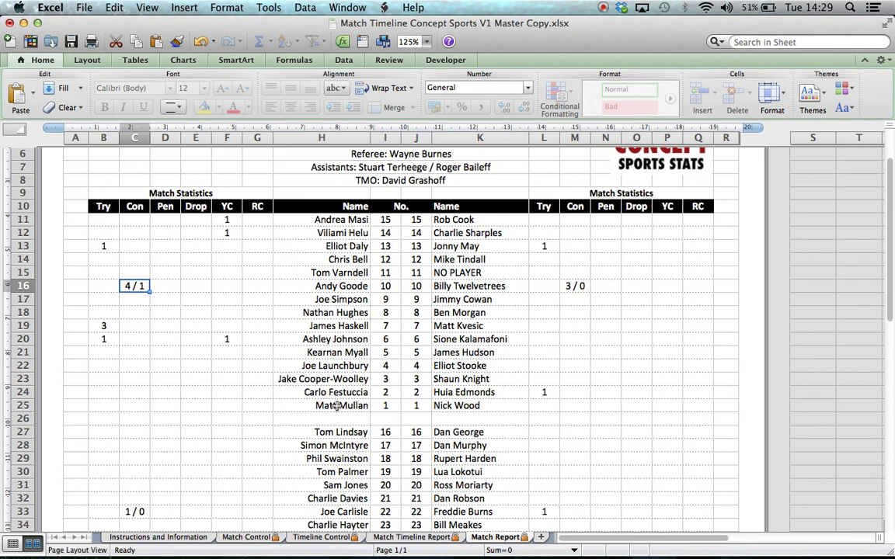
pyautogui.scroll(-1, 337, 407)
pyautogui.scroll(-3, 337, 406)
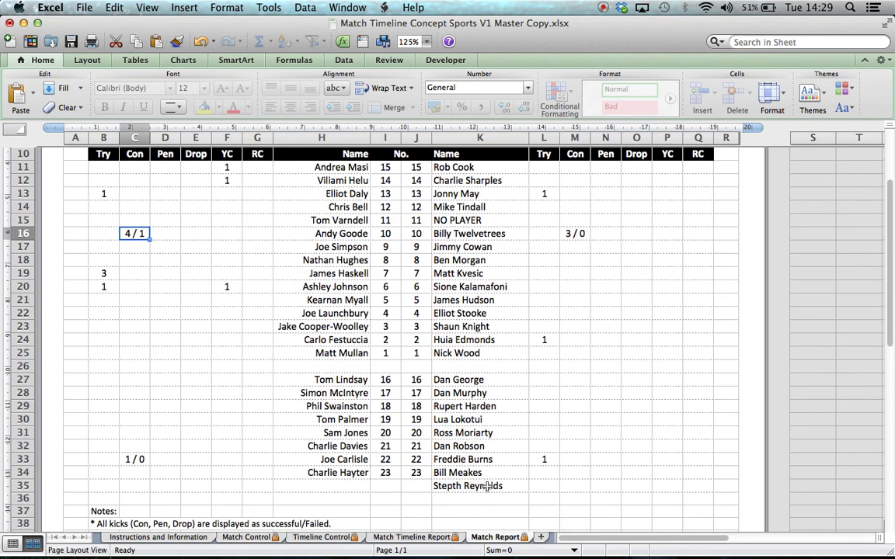
pyautogui.scroll(3, 426, 357)
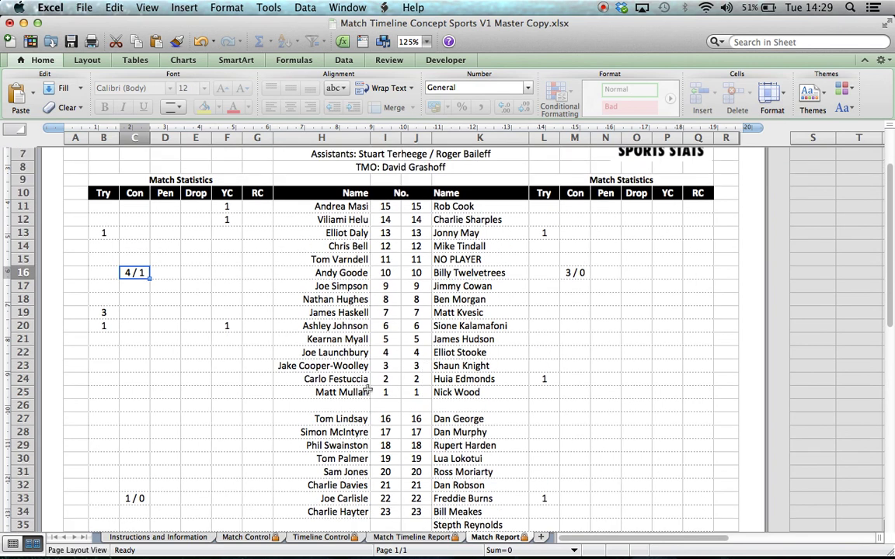
pyautogui.scroll(3, 368, 390)
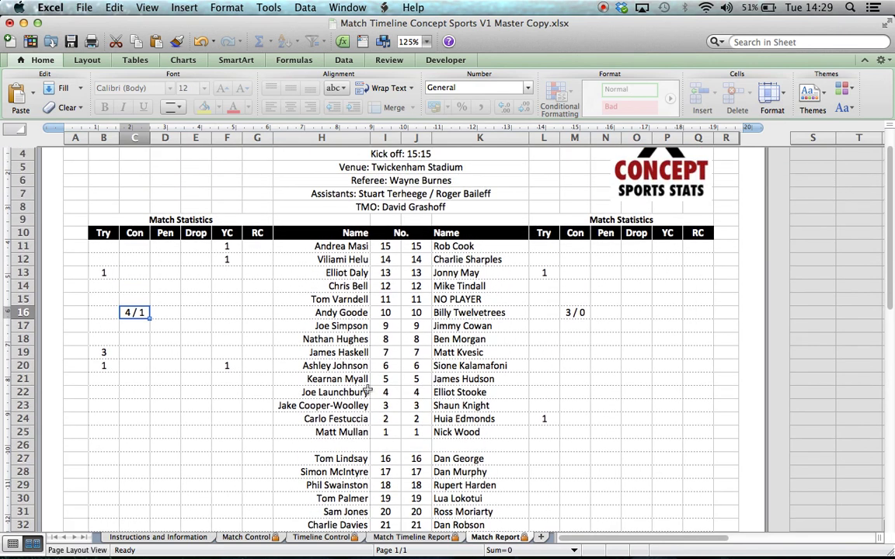
pyautogui.scroll(-1, 368, 390)
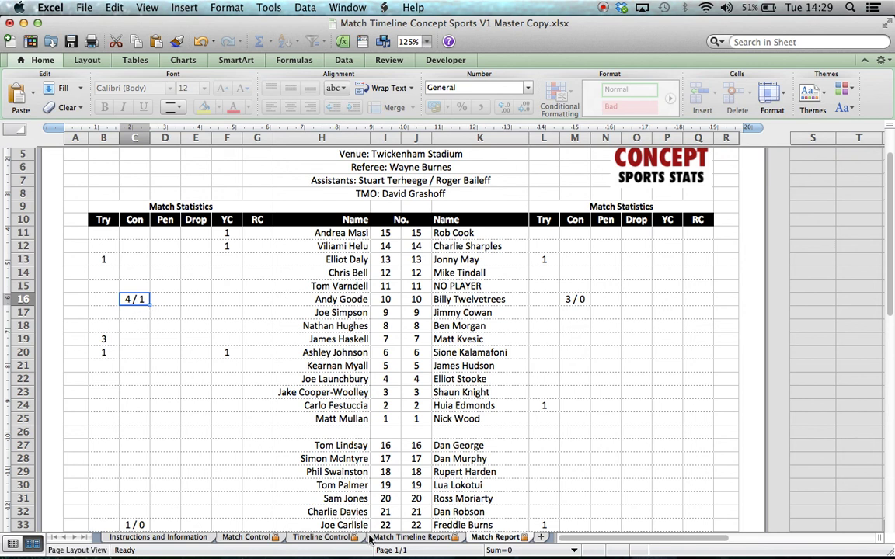
# Step: On Timeline Control, clear the failed conversion at 6.45 from row 55, removing its event, player number and score
pyautogui.click(325, 537)
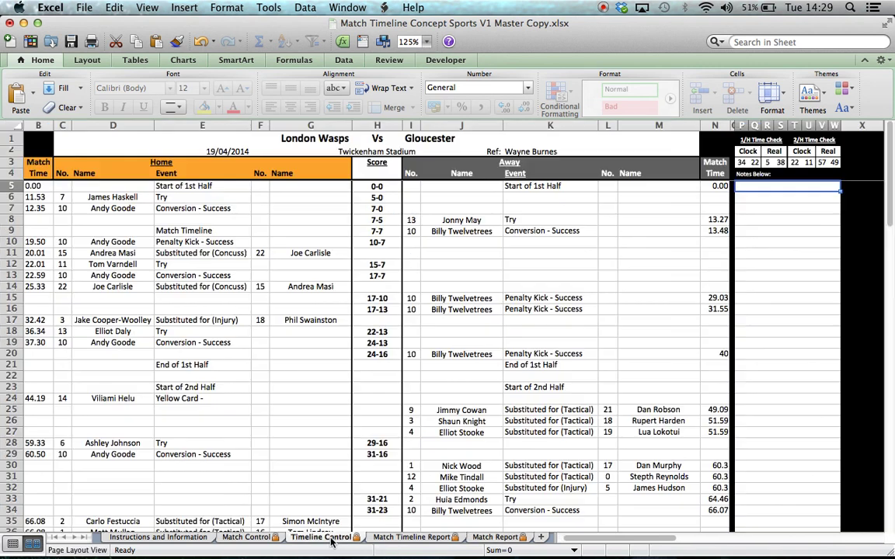
pyautogui.scroll(-10, 203, 381)
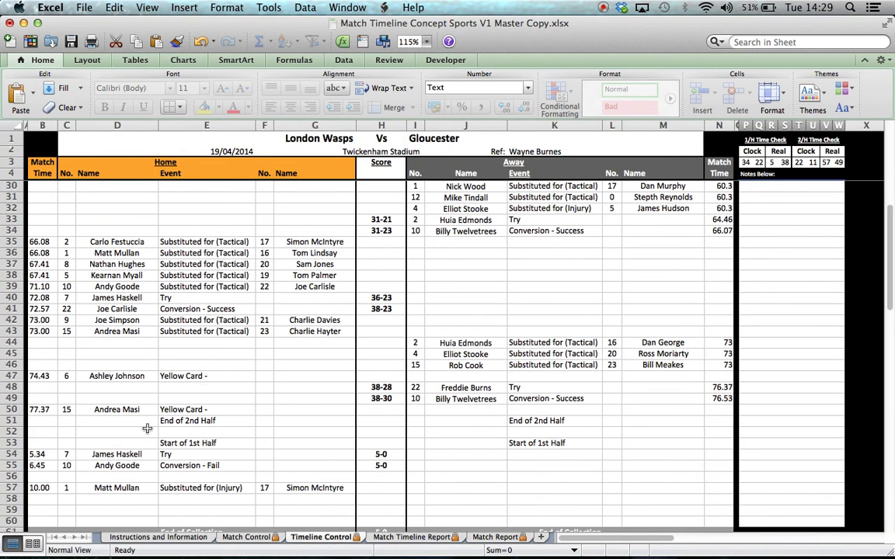
pyautogui.scroll(-4, 124, 322)
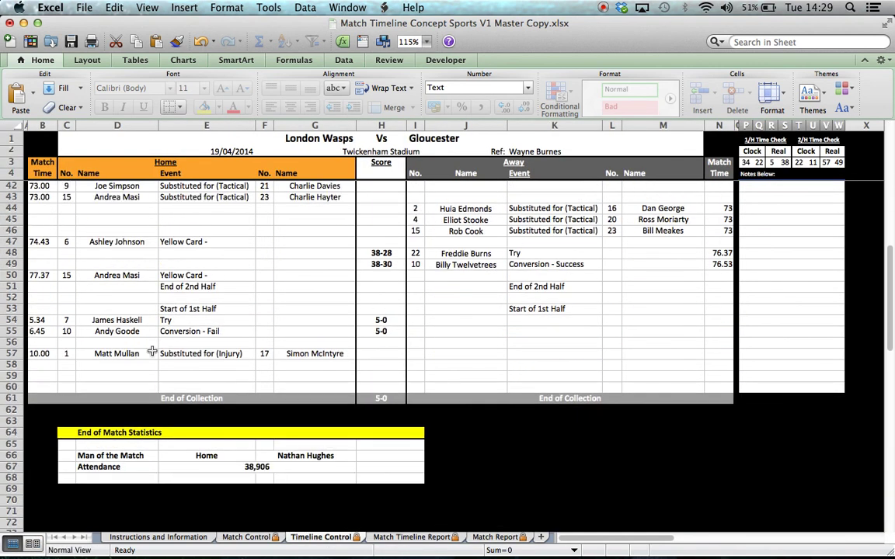
pyautogui.click(213, 331)
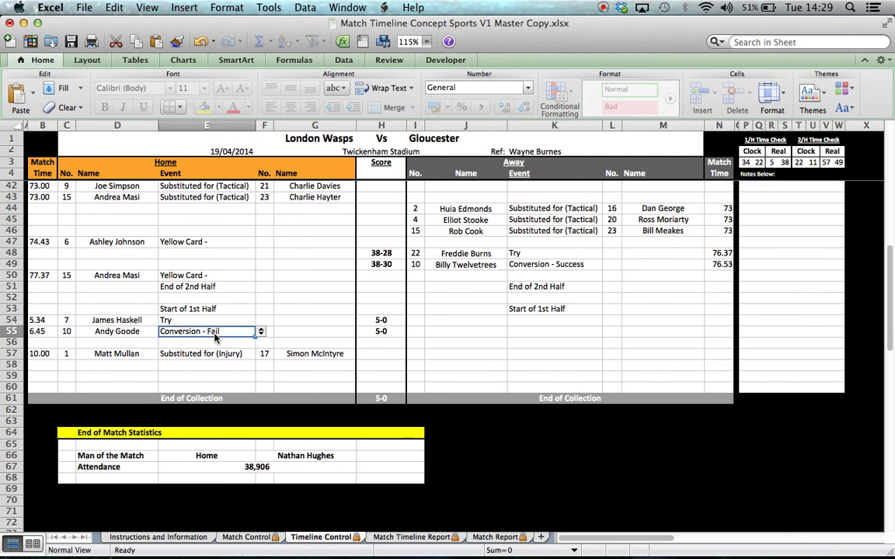
pyautogui.rightClick(213, 331)
pyautogui.click(231, 369)
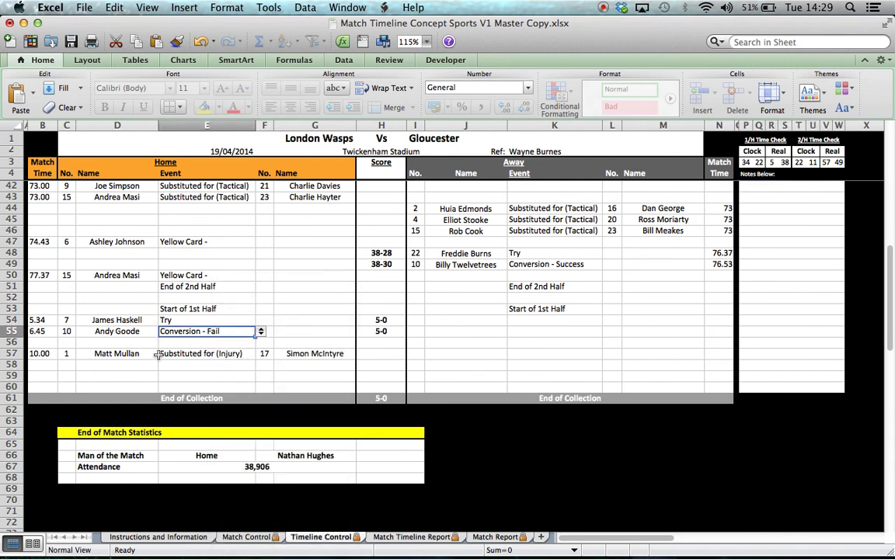
pyautogui.click(68, 333)
pyautogui.rightClick(70, 334)
pyautogui.click(116, 405)
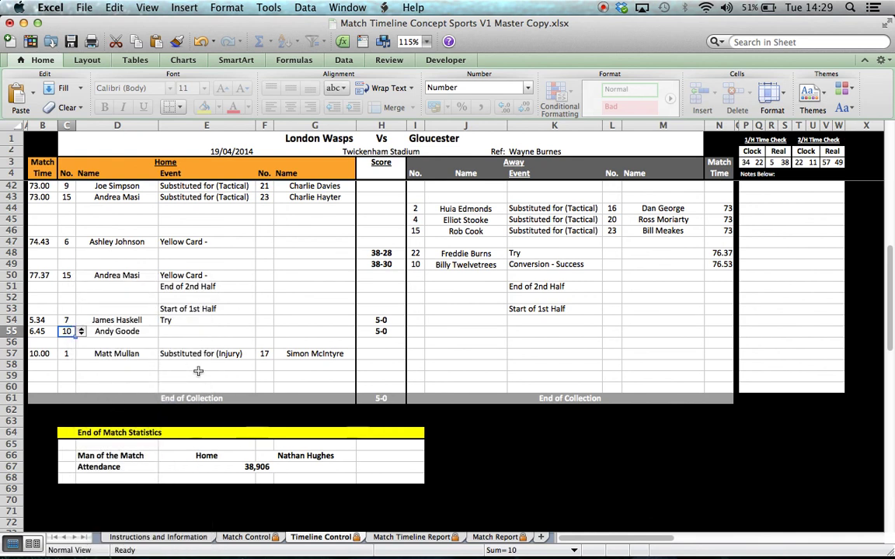
pyautogui.click(371, 332)
pyautogui.press('BackSpace')
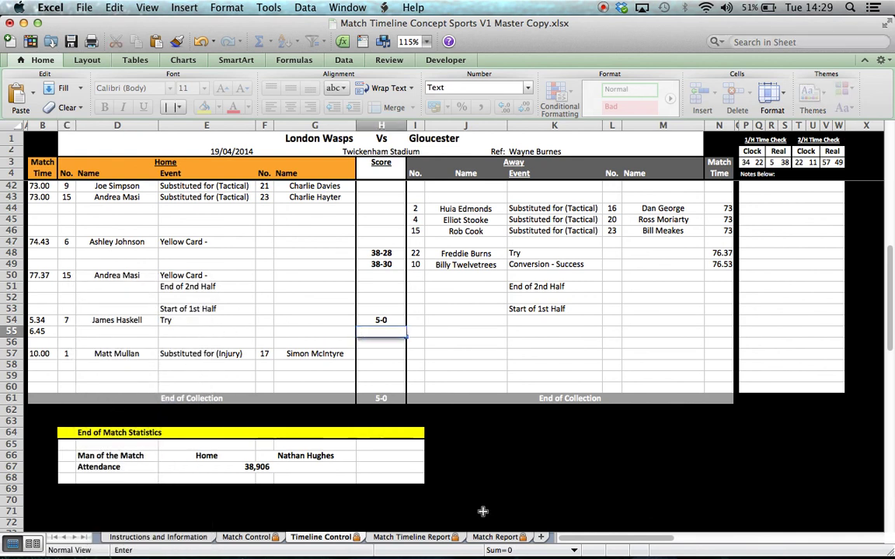
# Step: Check the home number 10's conversion figures on Match Report, and return to the first-half events on Timeline Control
pyautogui.click(491, 537)
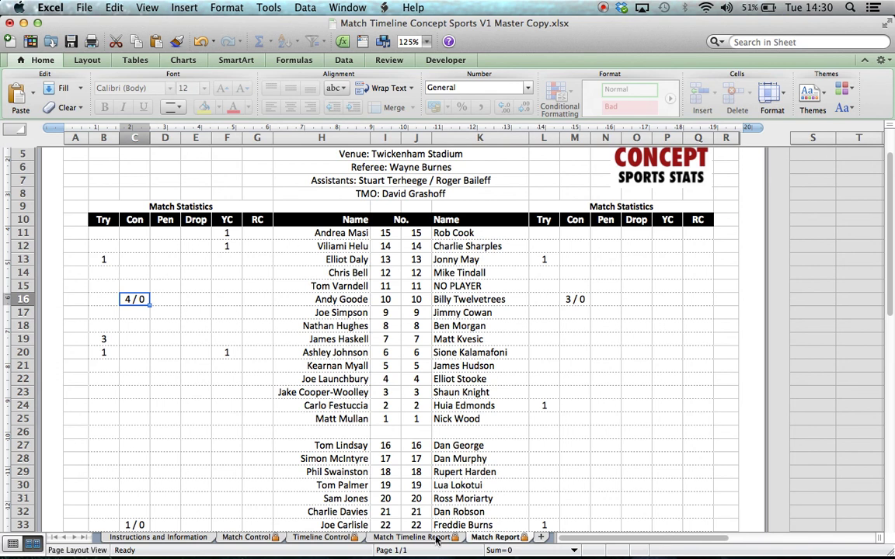
pyautogui.click(410, 537)
pyautogui.click(326, 538)
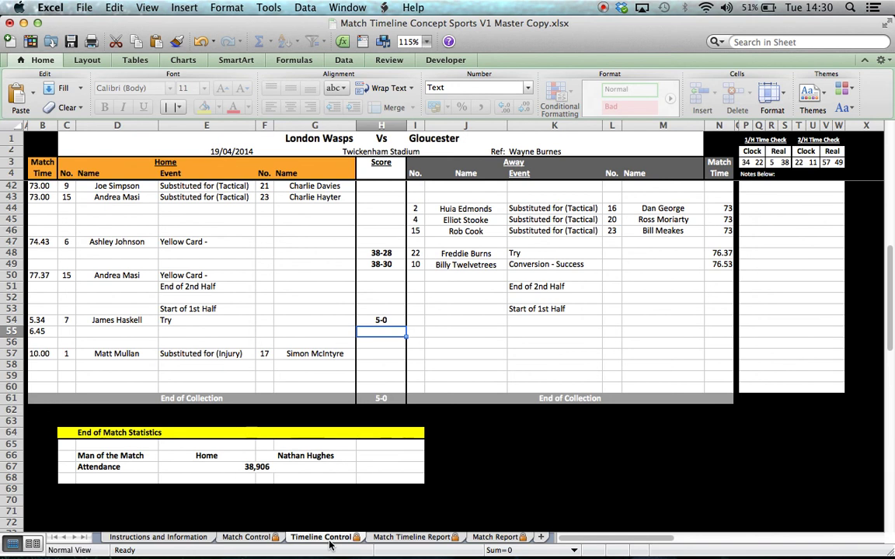
pyautogui.scroll(3, 399, 375)
pyautogui.scroll(8, 399, 376)
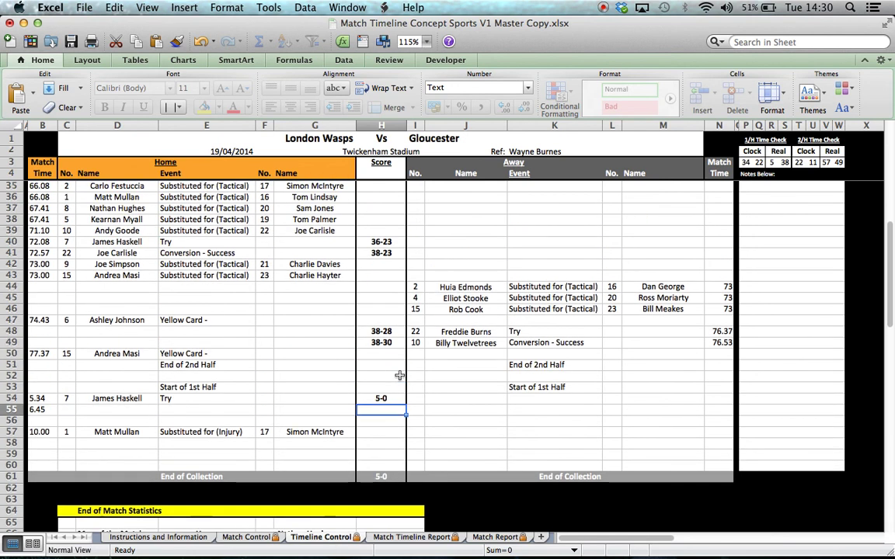
pyautogui.scroll(10, 399, 376)
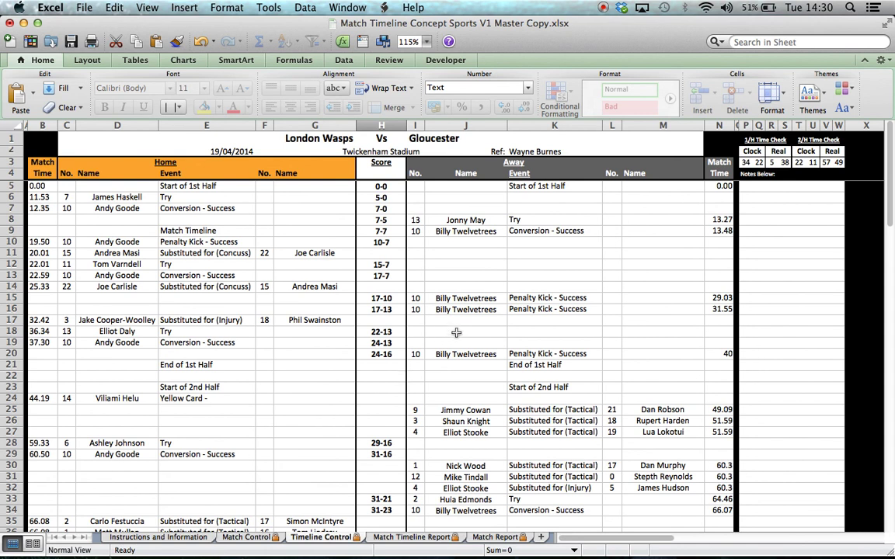
# Step: Review the setup tables on Match Control and the contact details and steps on the Instructions and Information sheet
pyautogui.click(247, 537)
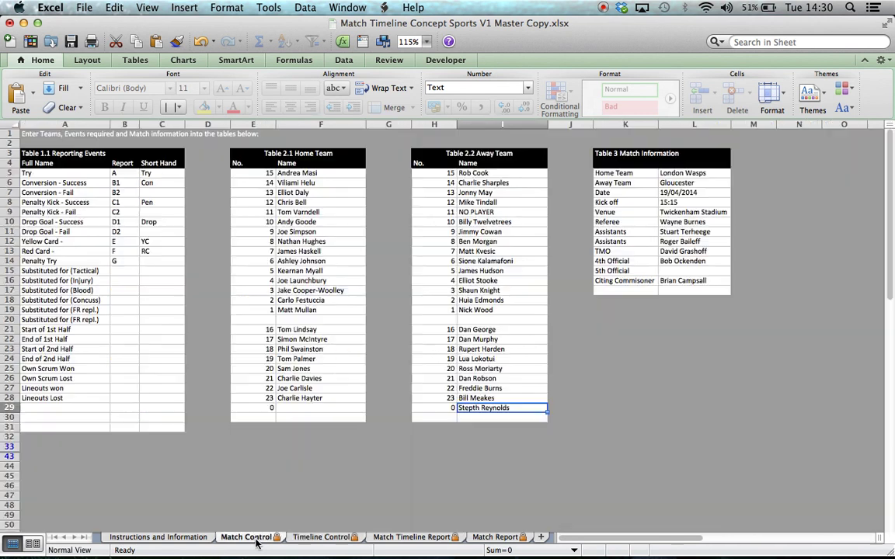
pyautogui.click(163, 537)
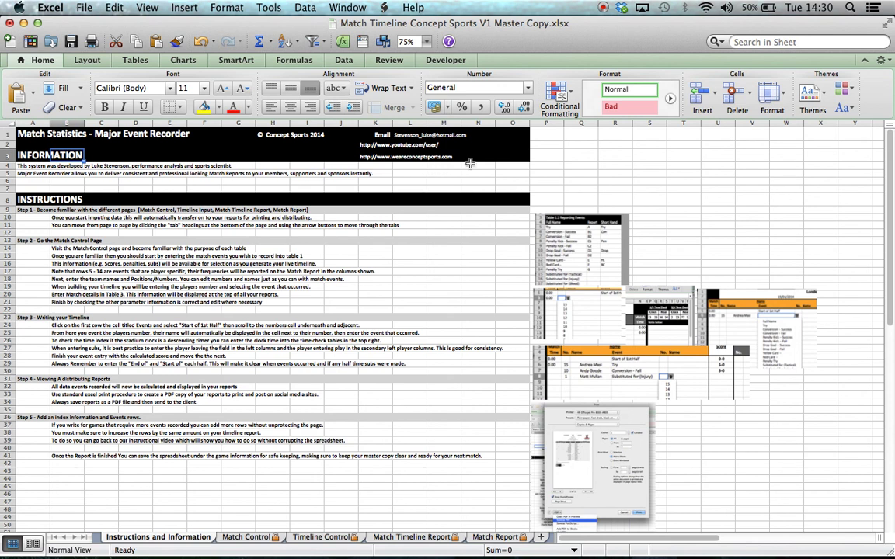
pyautogui.click(509, 166)
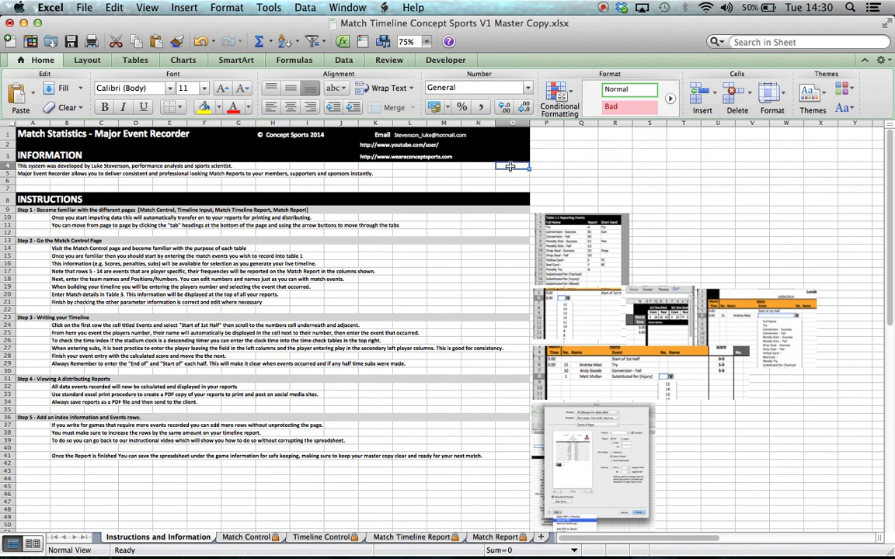
pyautogui.click(443, 174)
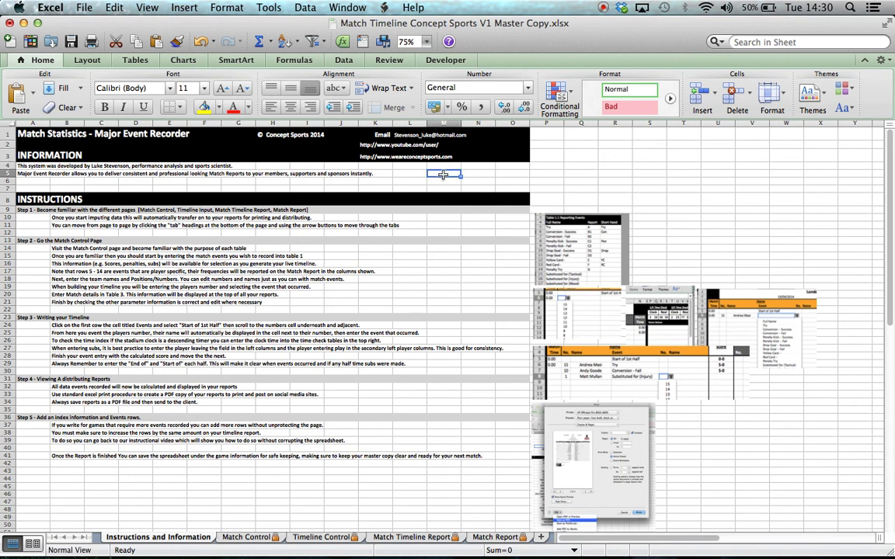
pyautogui.click(481, 166)
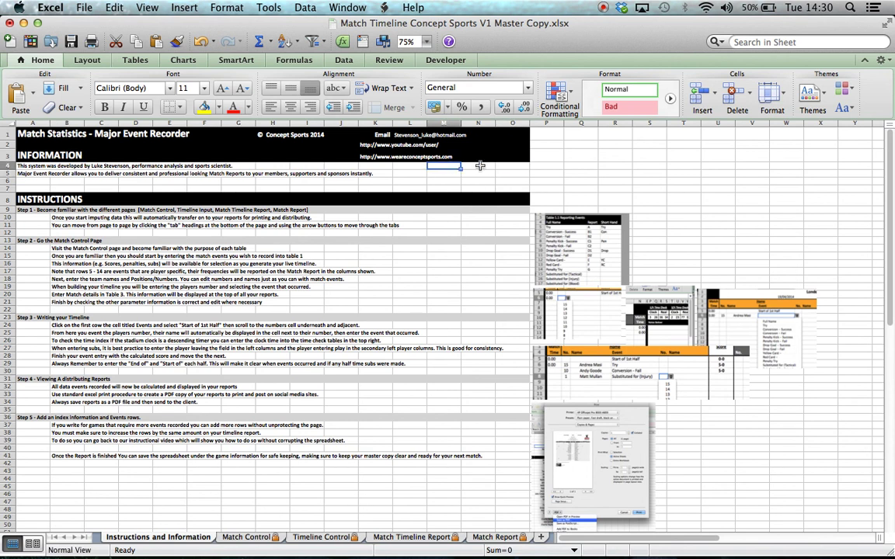
pyautogui.click(507, 165)
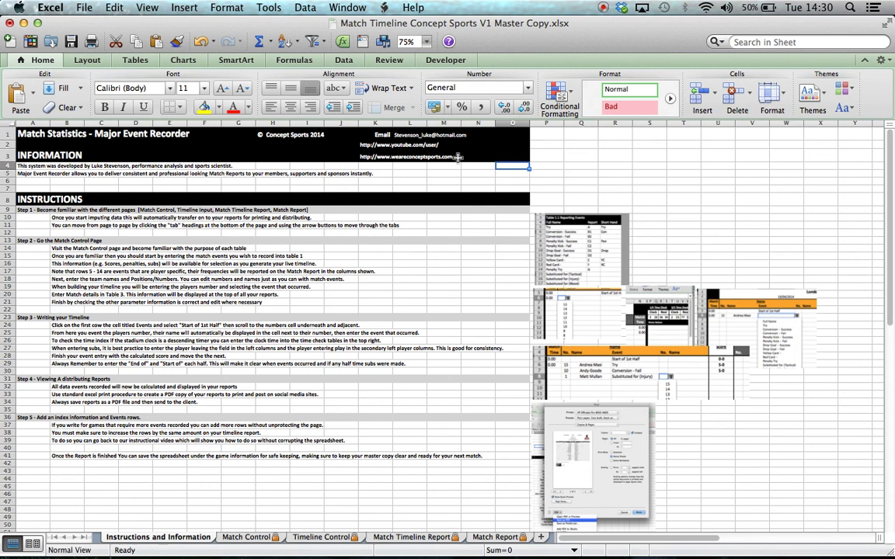
pyautogui.click(413, 168)
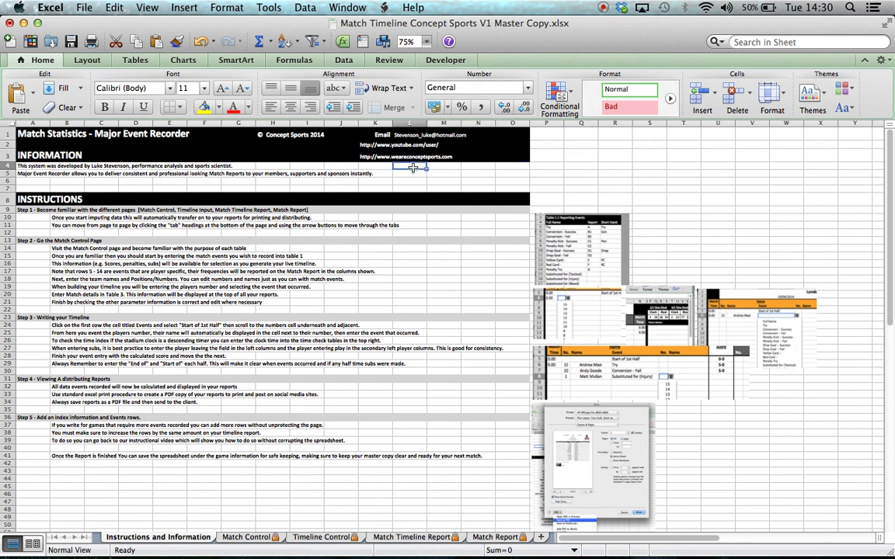
# Step: Revisit the Match Control, Timeline Control and Instructions and Information sheets, finishing on Timeline Control
pyautogui.click(250, 538)
pyautogui.click(293, 537)
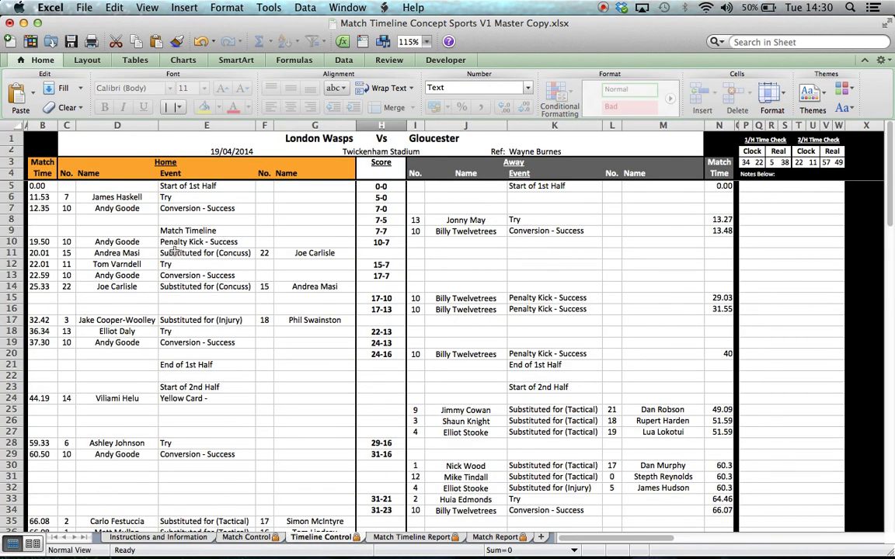
pyautogui.click(253, 538)
pyautogui.click(166, 537)
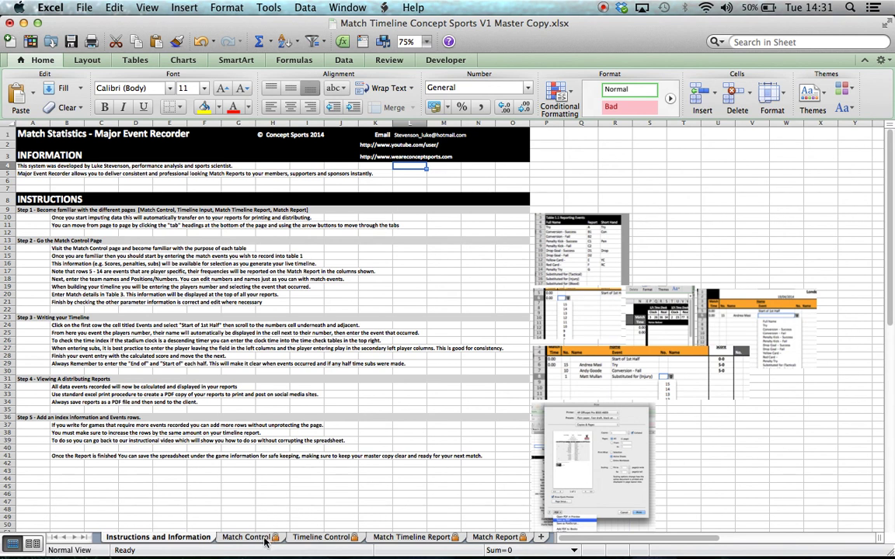
pyautogui.click(320, 537)
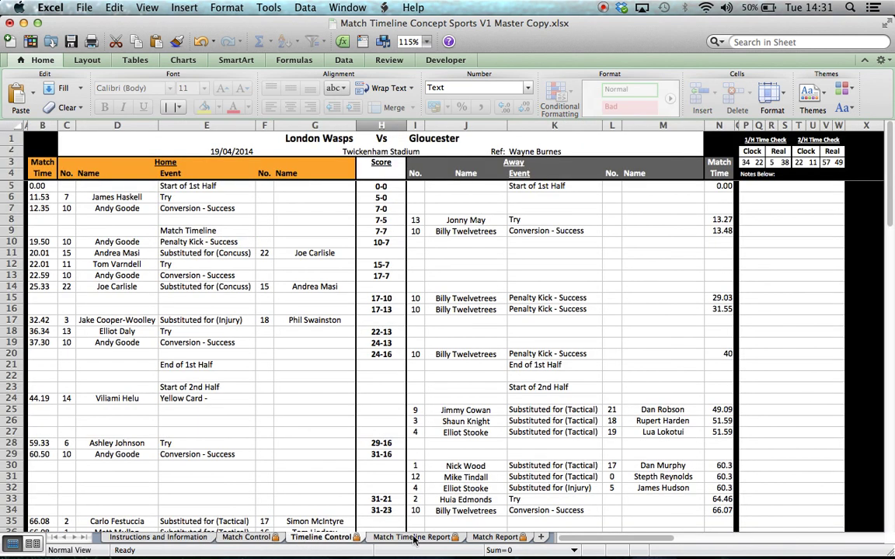